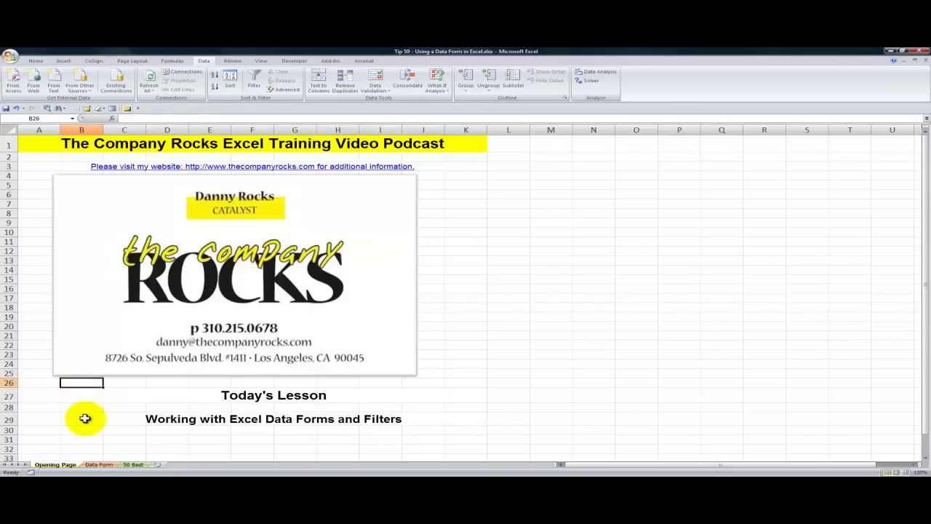
- Open the data form for the employee list on the Data Form sheet, look over its fields and close it
click(85, 418)
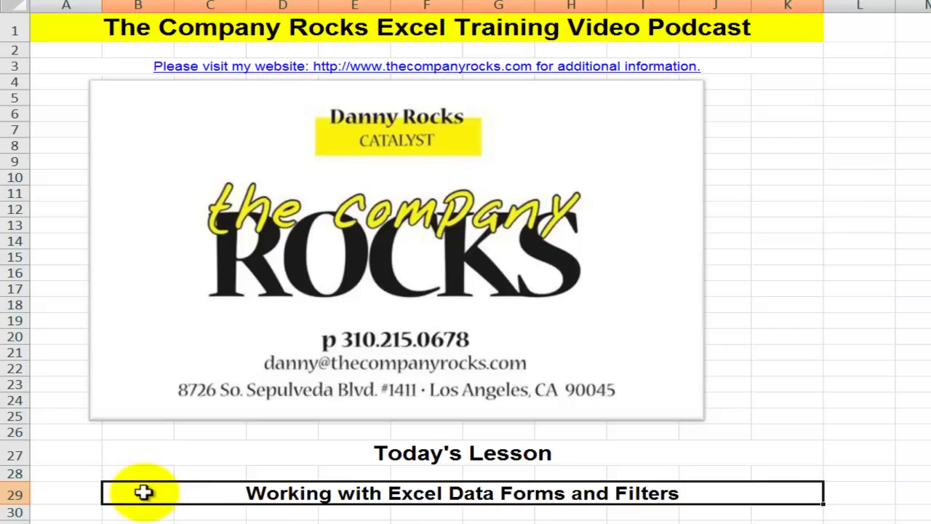
key(ctrl+Page_Down)
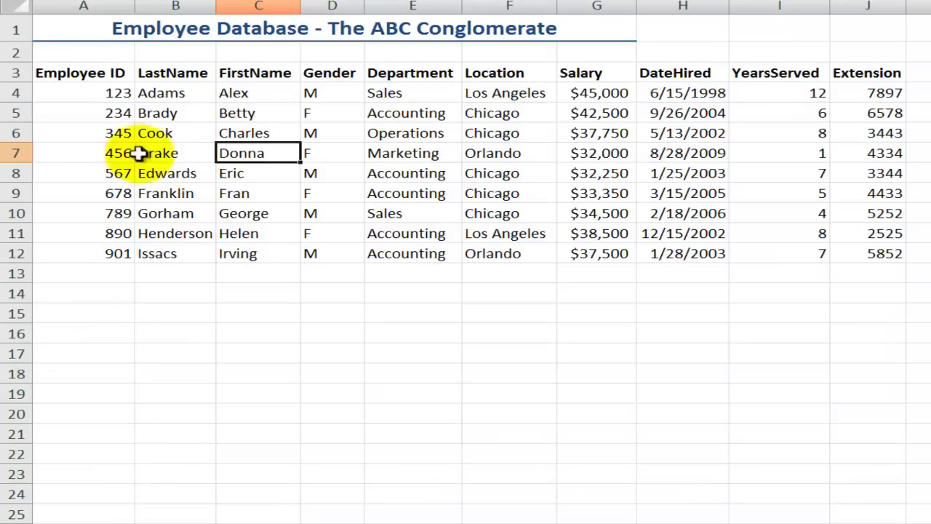
click(160, 133)
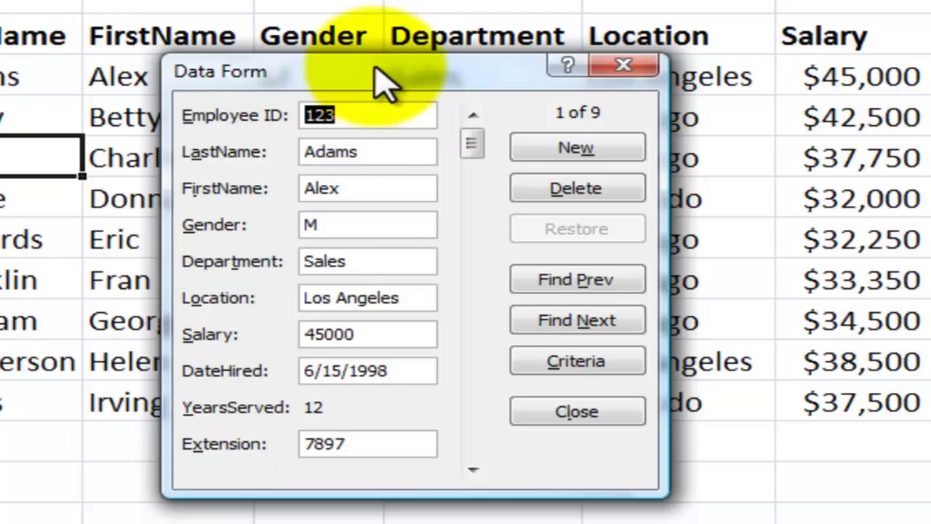
drag(375, 69, 369, 128)
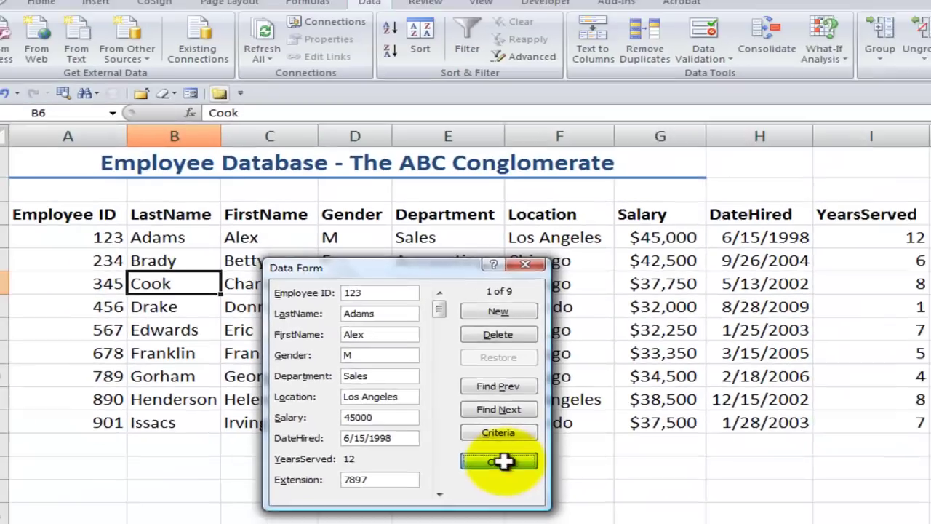
click(501, 460)
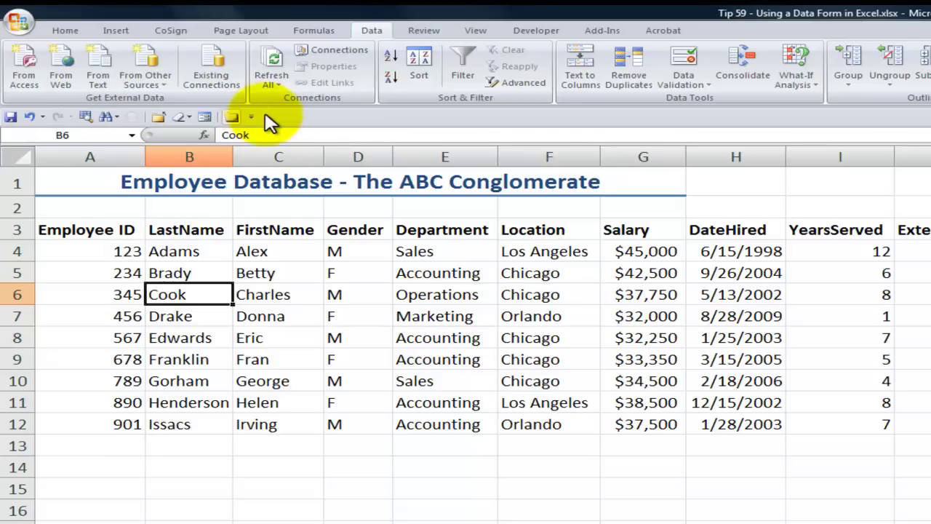
- Locate the Form command among the Commands Not in the Ribbon in the Quick Access Toolbar customization, then close the options
right_click(282, 118)
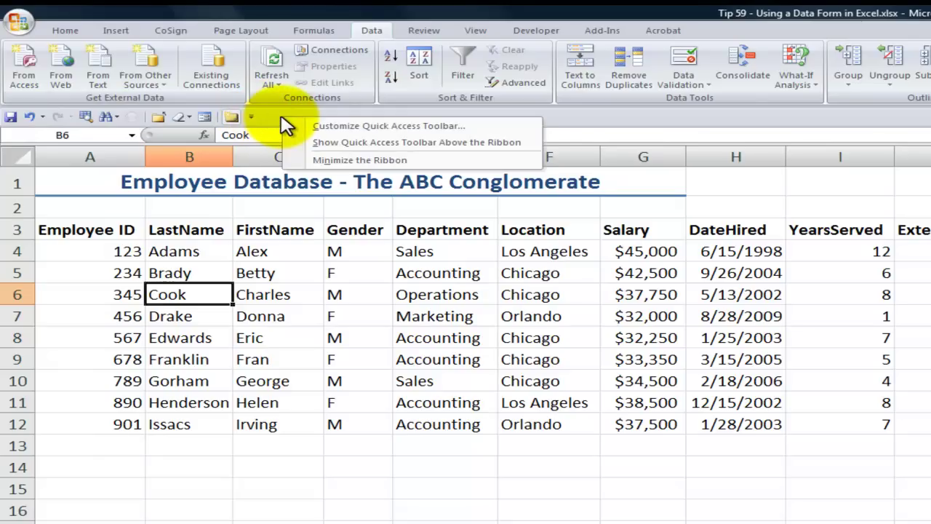
click(325, 126)
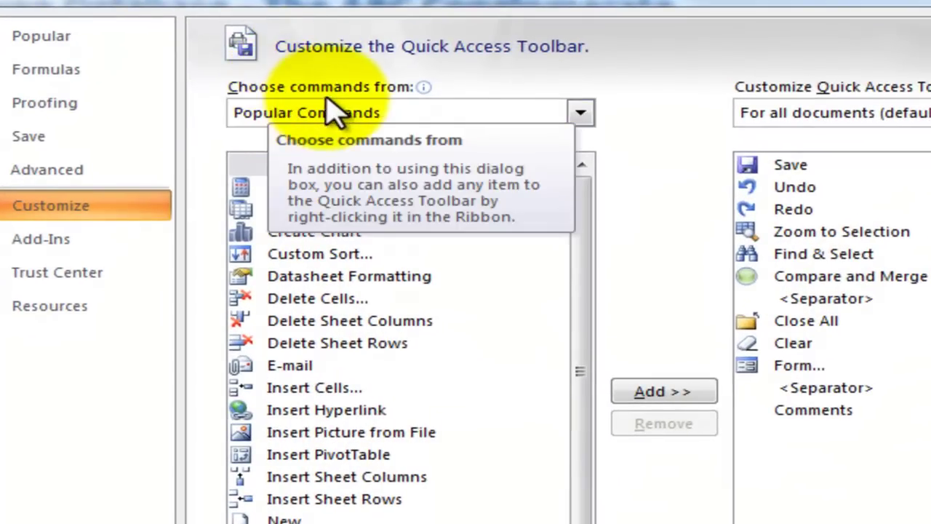
click(581, 116)
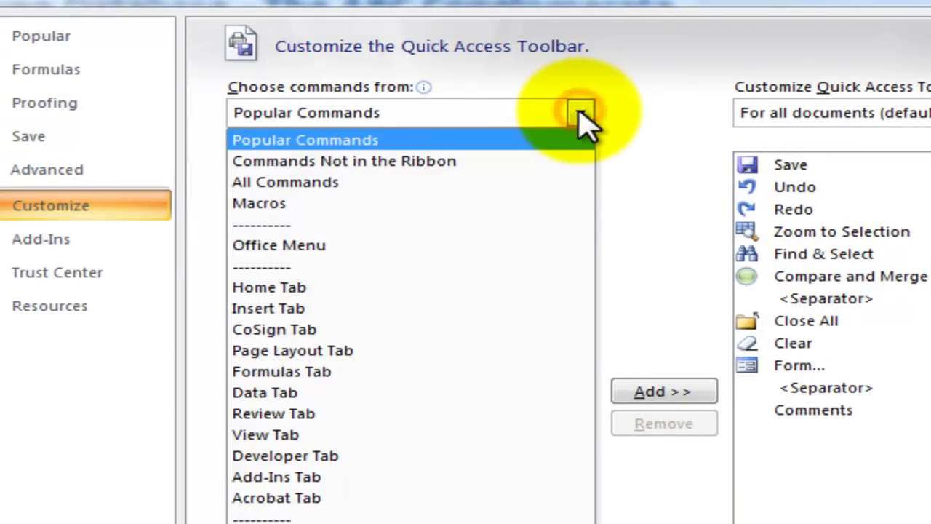
click(551, 162)
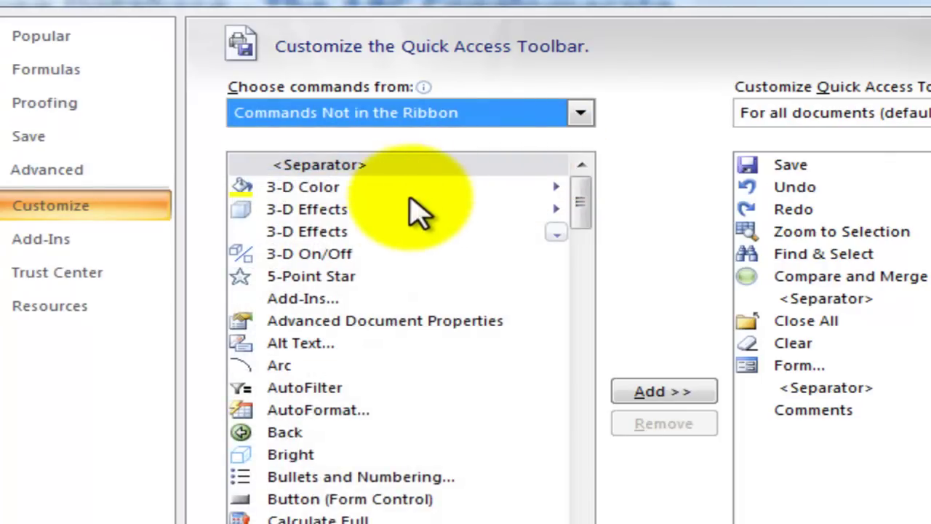
drag(585, 218, 615, 364)
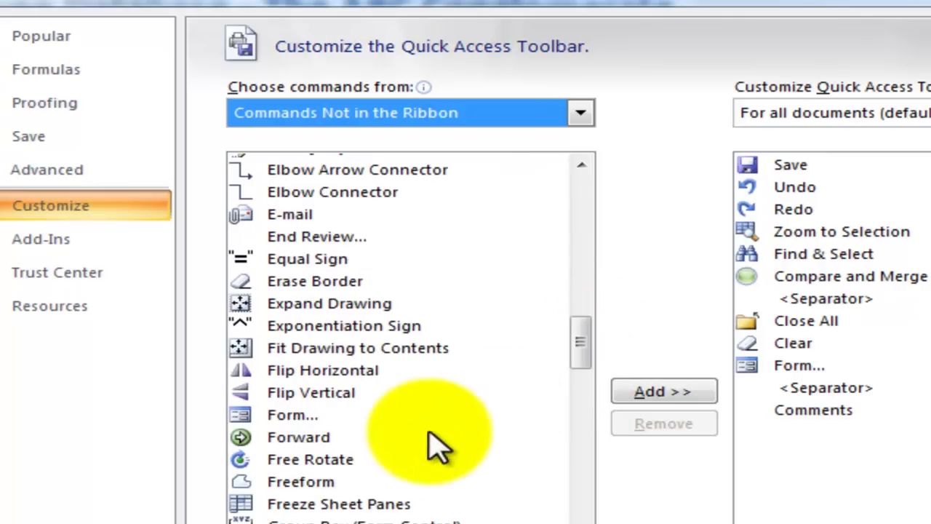
click(282, 419)
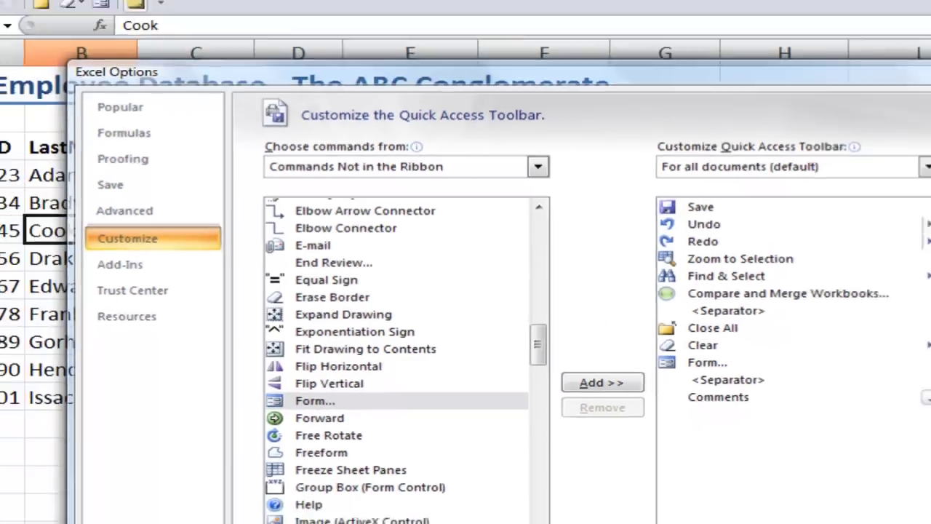
key(Return)
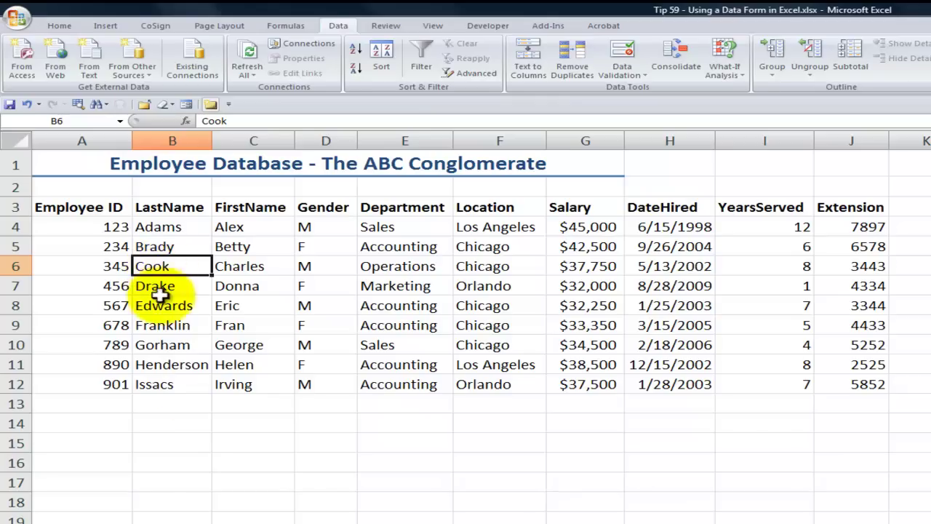
- Try to open the data form from empty cell B14 below the employee list
click(171, 443)
click(168, 364)
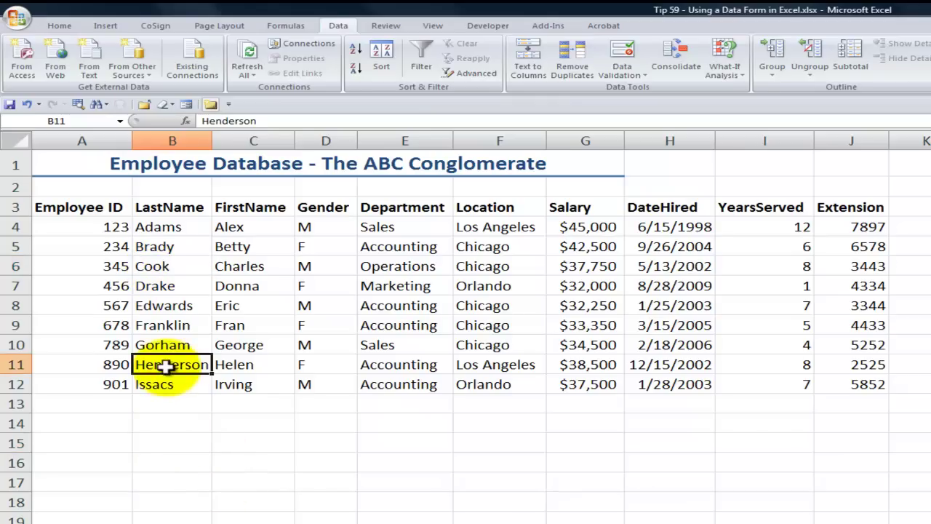
click(167, 426)
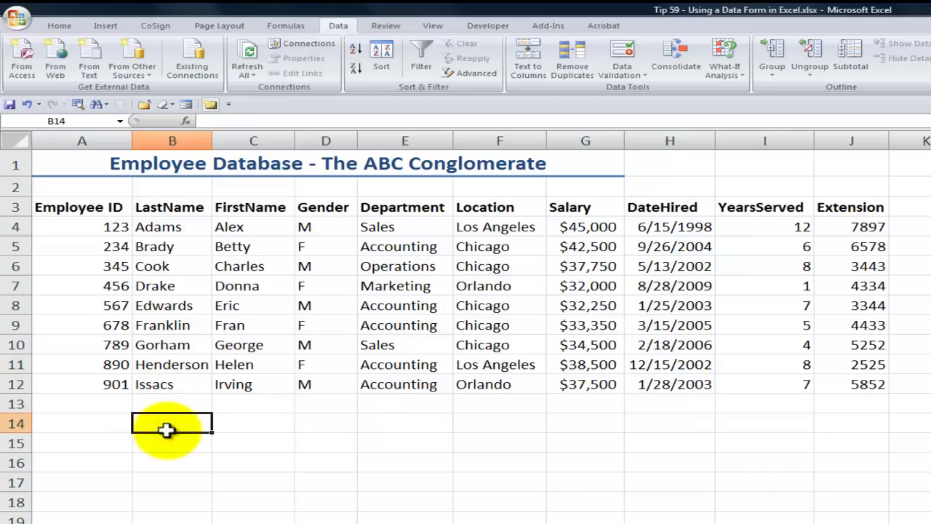
click(190, 105)
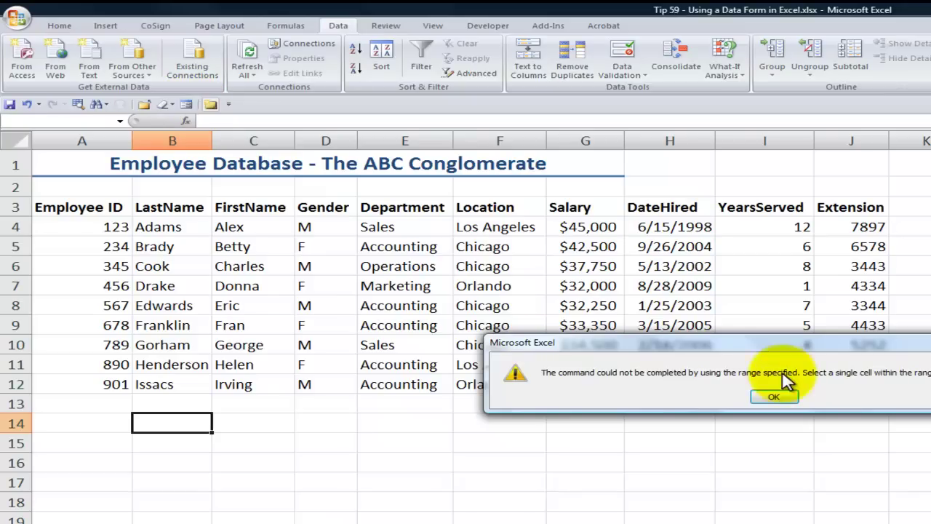
click(773, 398)
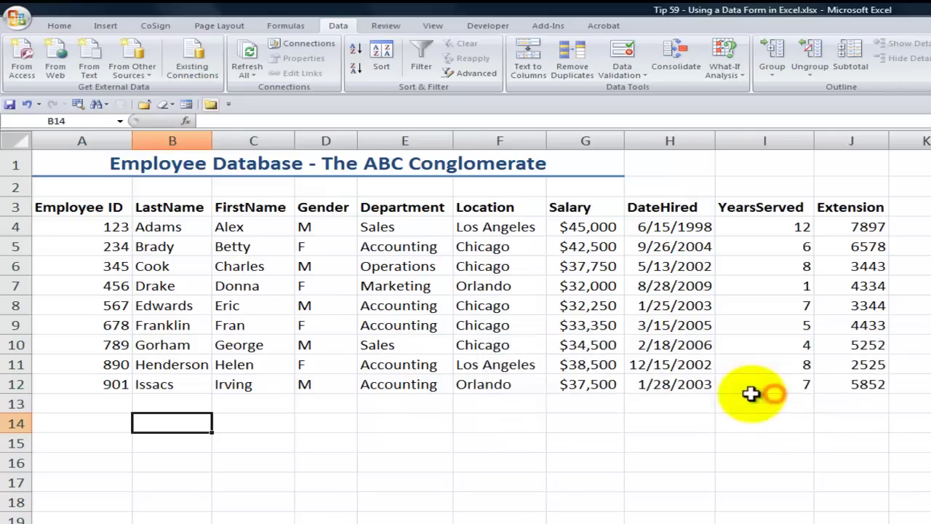
- Examine the employee list's field headers in row 3, from Location through Salary, DateHired and YearsServed to Extension
click(594, 208)
click(667, 207)
click(765, 208)
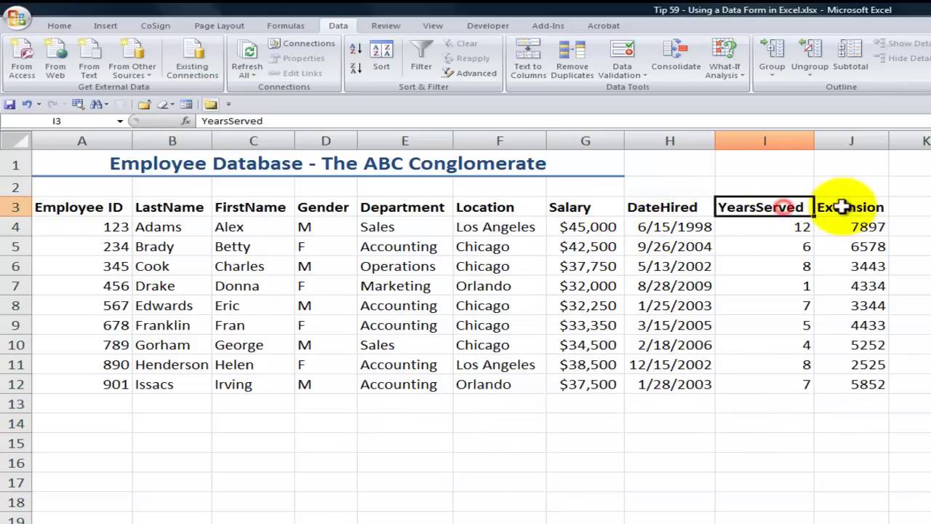
click(847, 207)
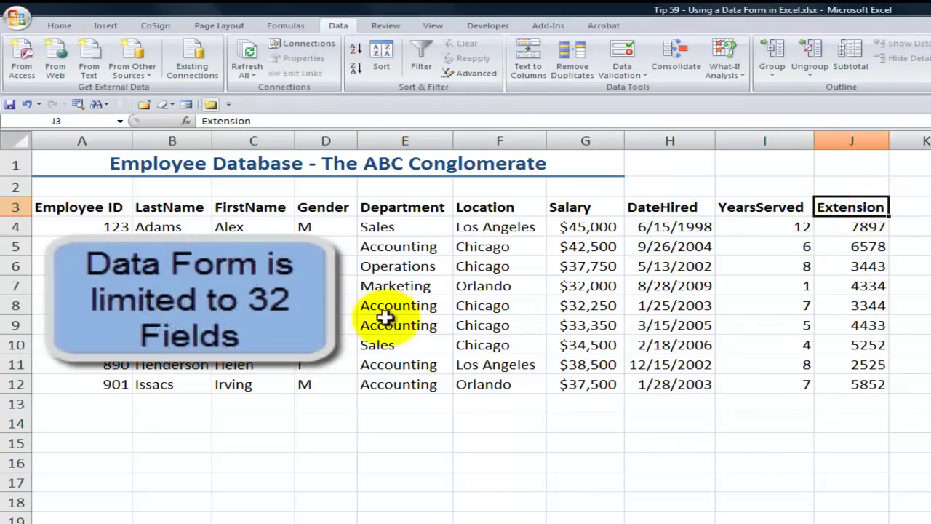
click(390, 286)
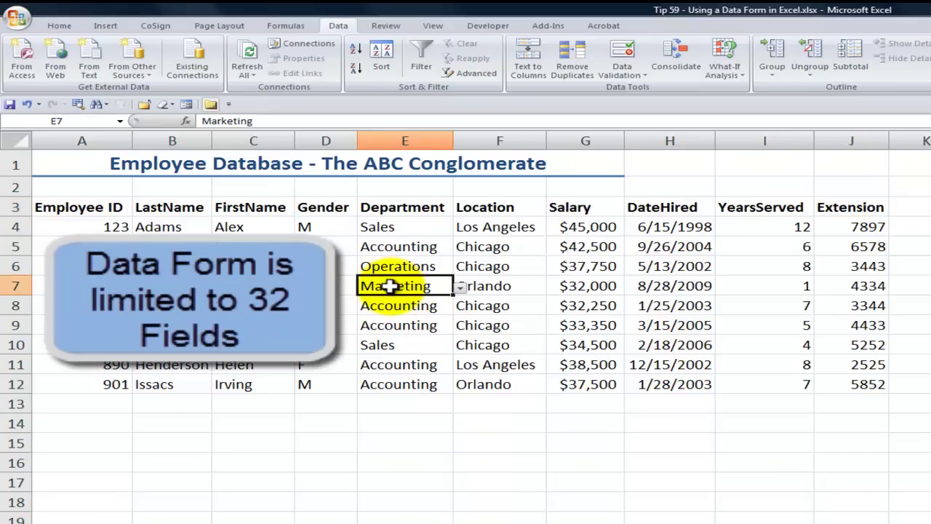
click(489, 207)
click(582, 207)
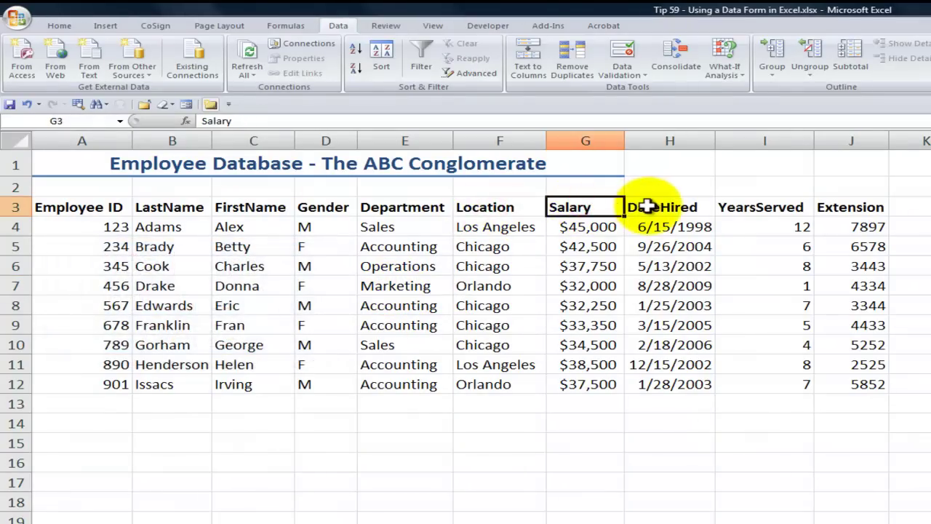
click(650, 203)
click(737, 207)
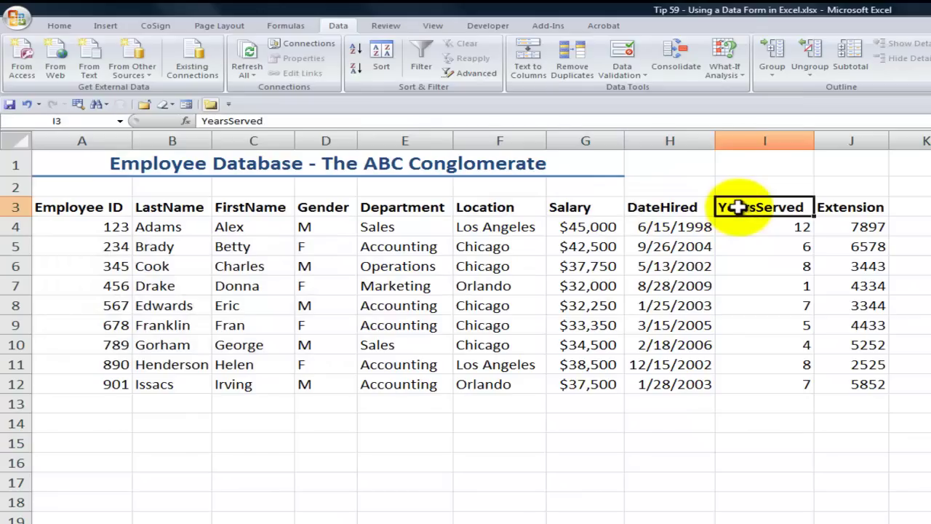
click(666, 205)
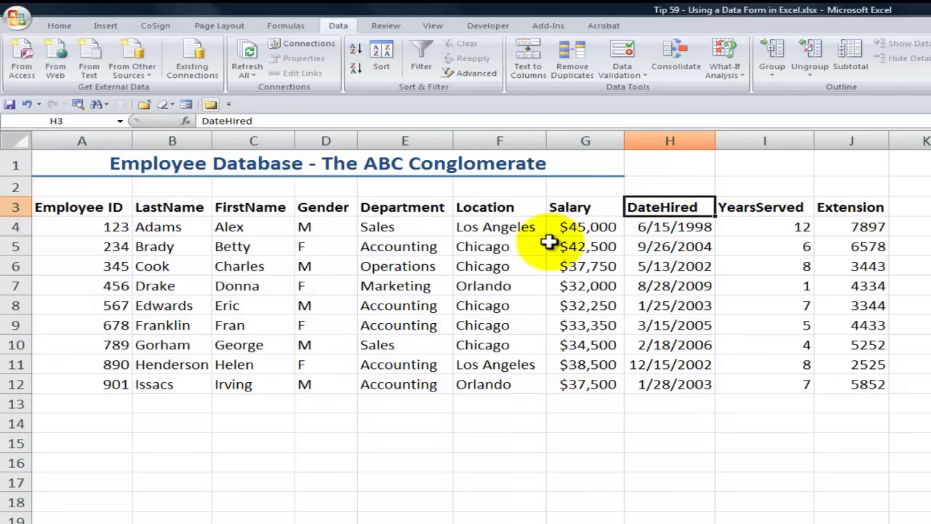
- Open the data form from cell C7 inside the employee list and move it clear of the ID and name columns
click(256, 286)
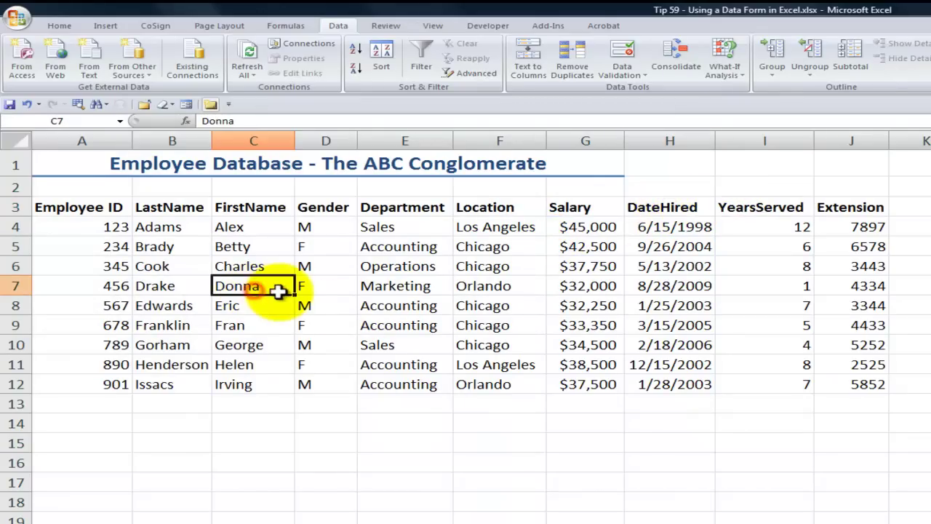
click(186, 104)
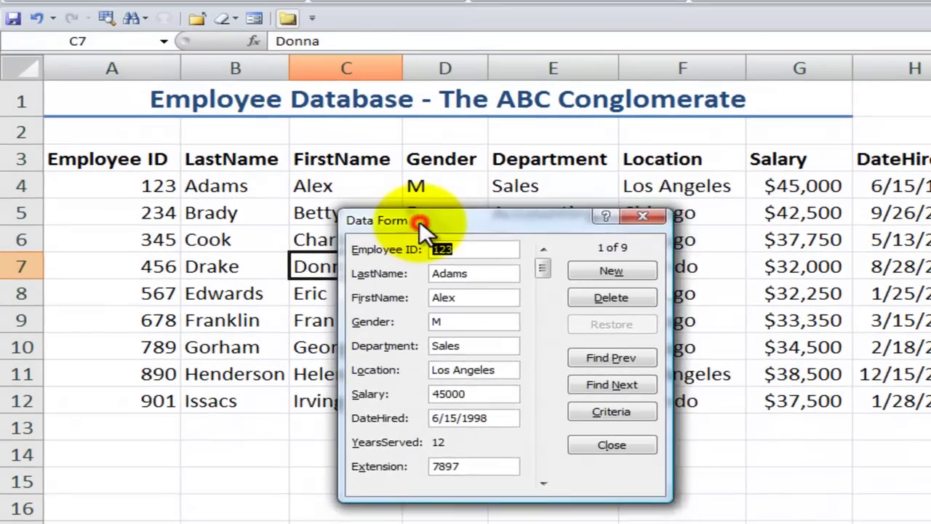
drag(313, 252, 371, 223)
drag(507, 183, 514, 171)
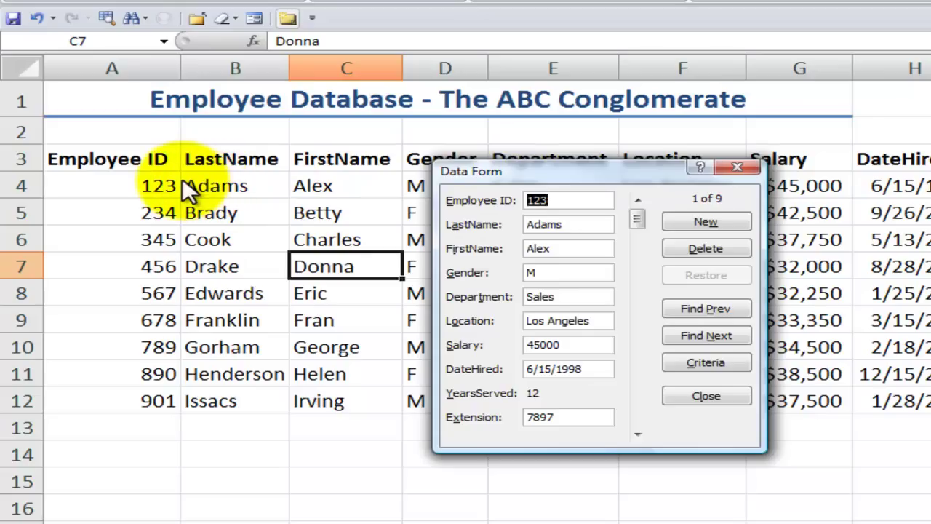
- Browse forward and backward through the employee records in the data form
click(731, 335)
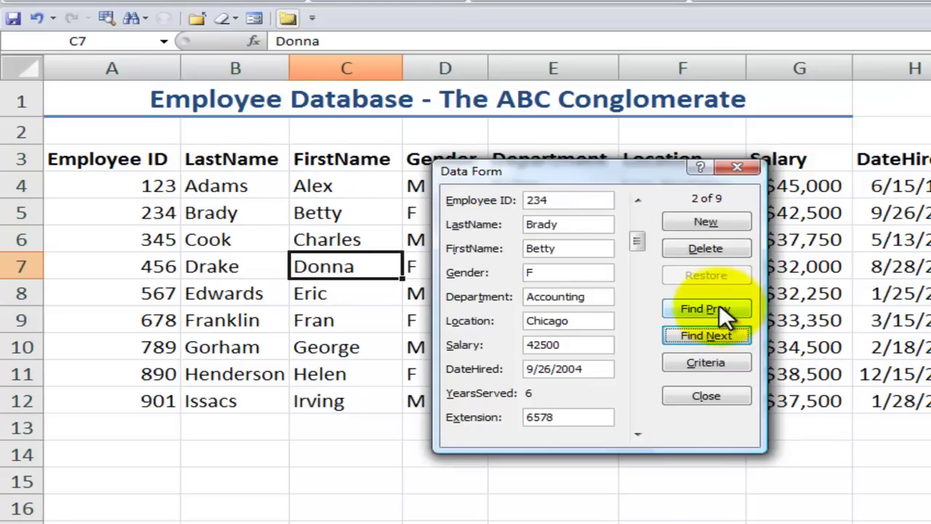
click(578, 224)
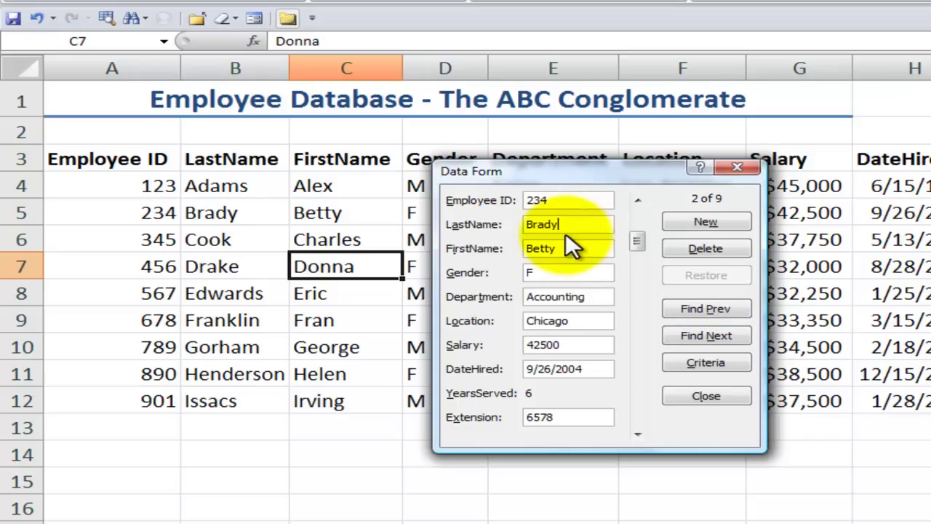
key(Down)
key(Down)
key(Down)
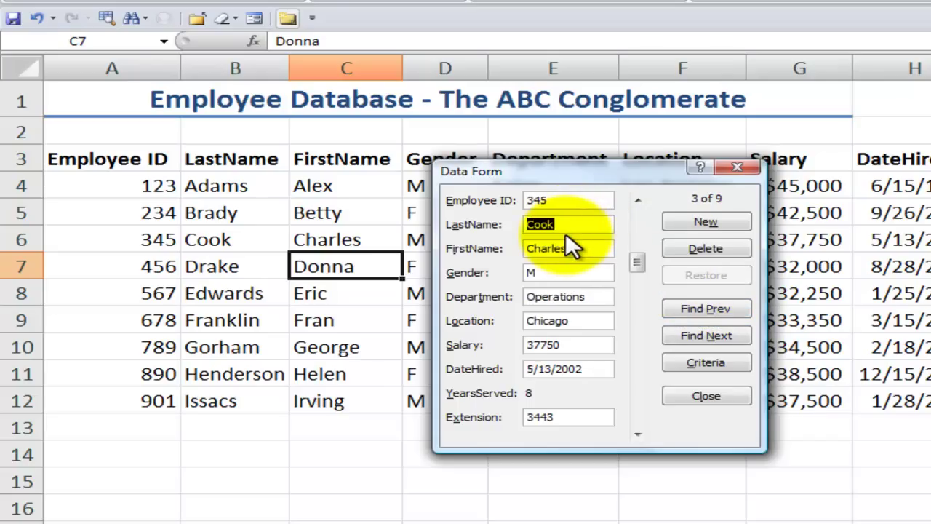
key(Up)
key(Up)
key(Up)
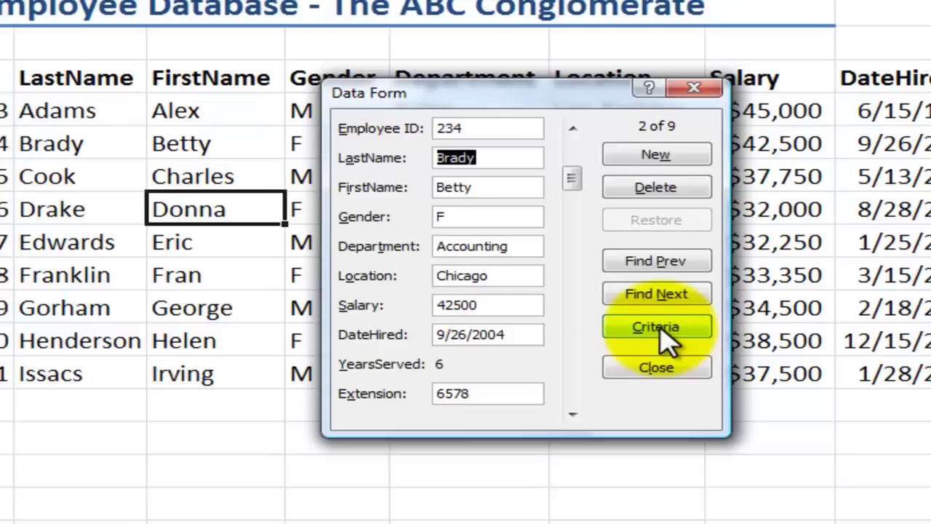
- Set Chicago as the Location criterion in the data form and step forward through the matching employee records
click(710, 364)
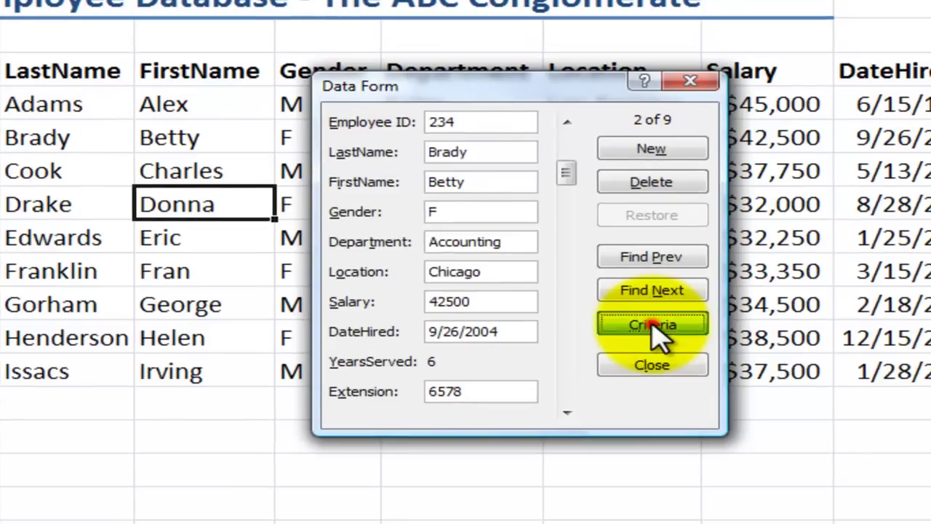
drag(555, 88, 333, 93)
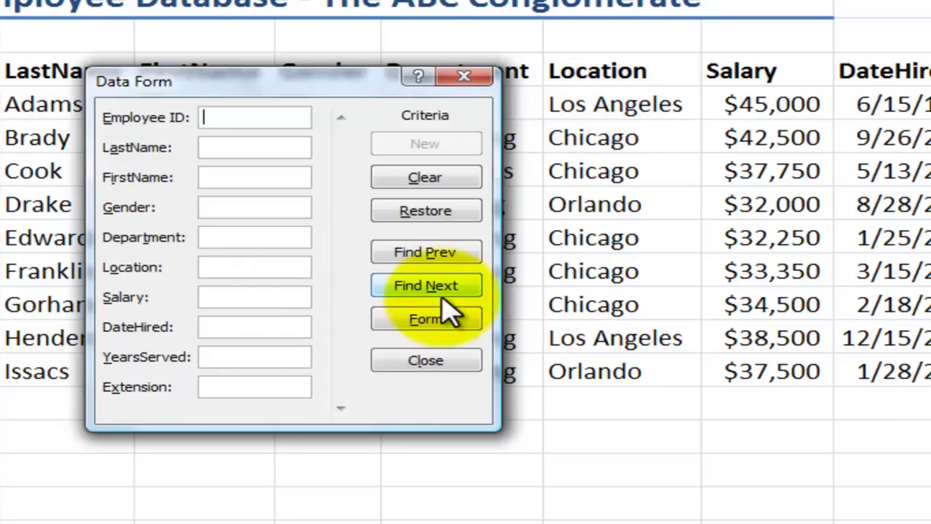
click(222, 269)
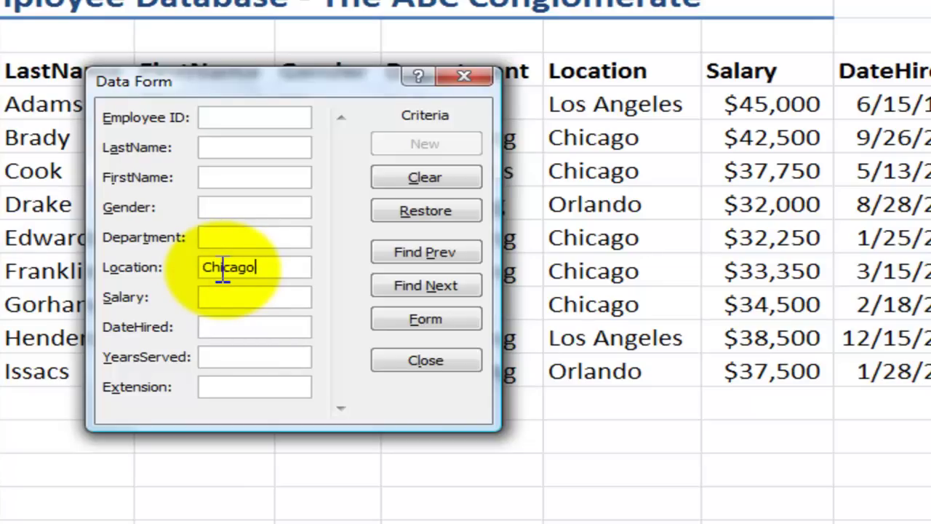
click(426, 320)
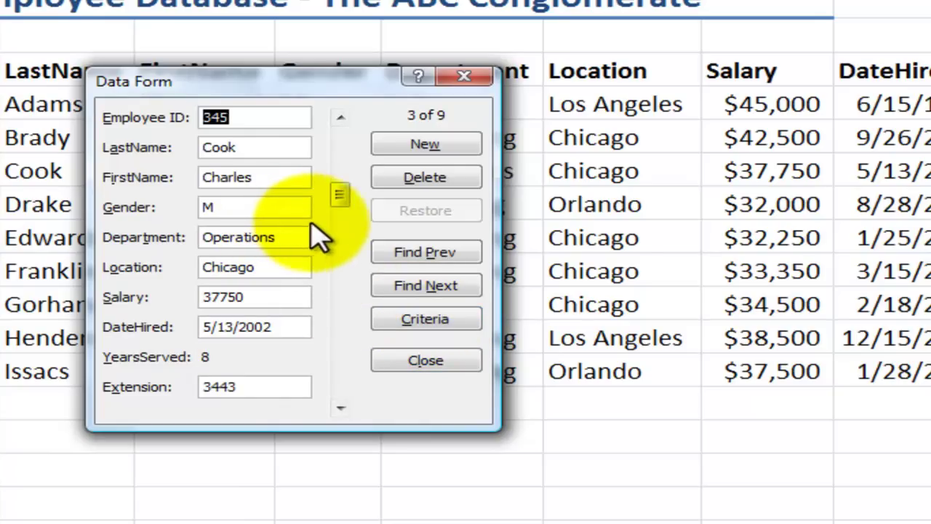
click(429, 289)
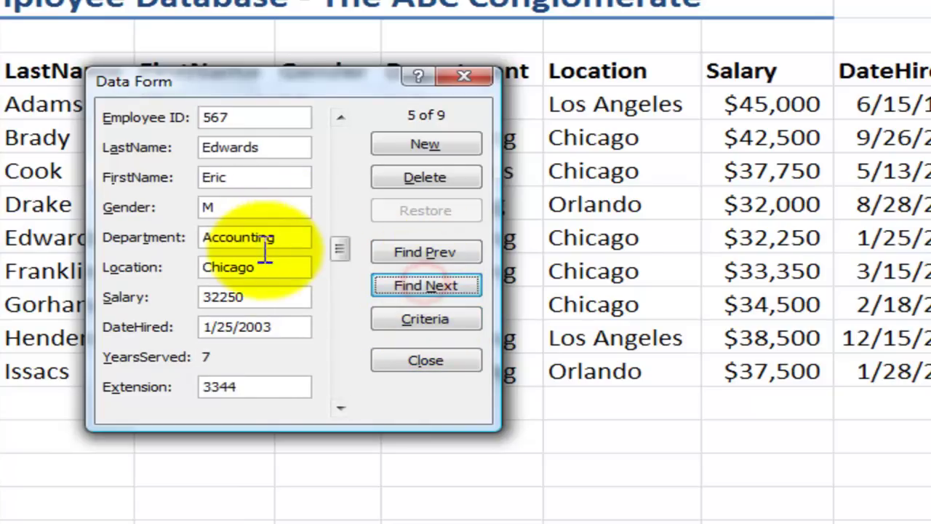
click(412, 285)
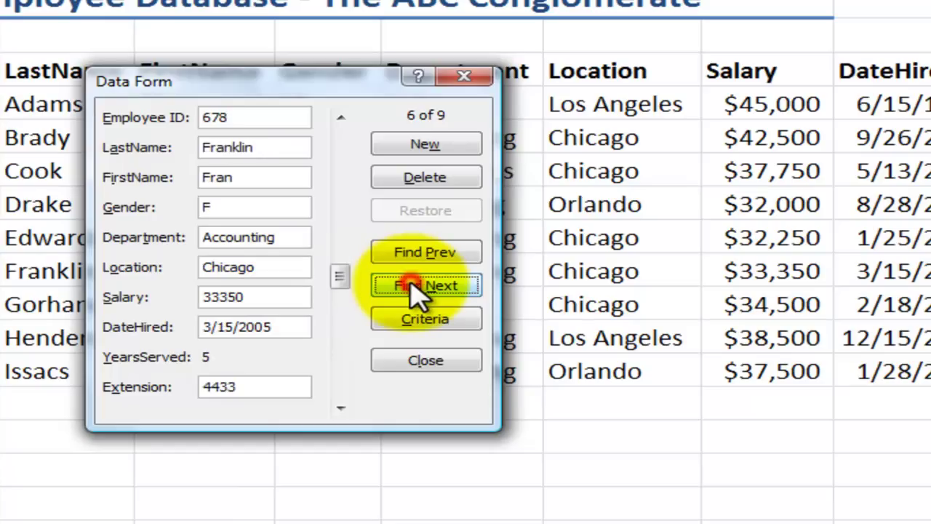
- Add M as the Gender criterion alongside Chicago in the data form and step forward through the matching records
click(411, 286)
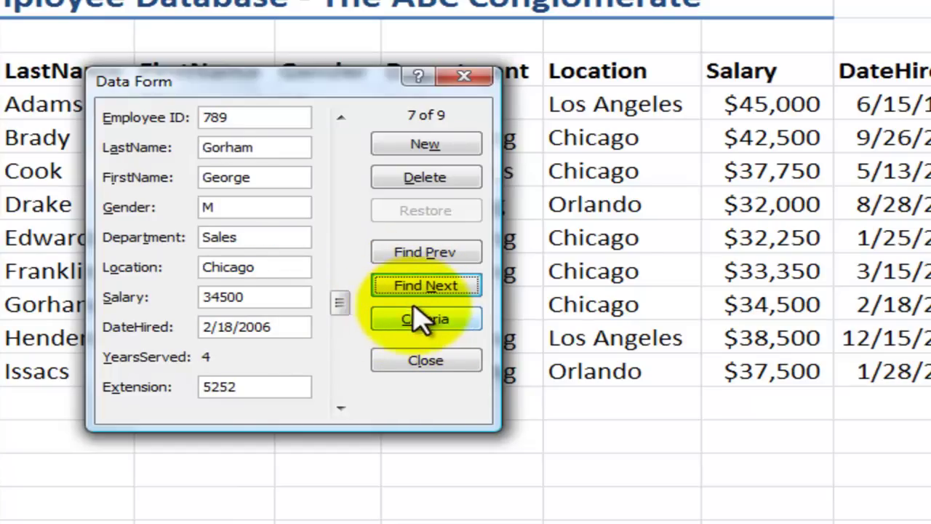
click(420, 321)
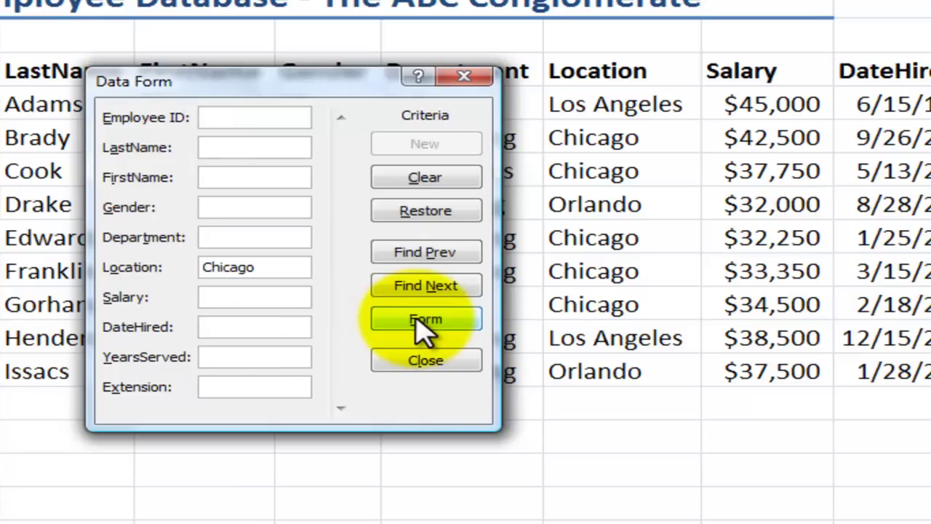
click(216, 207)
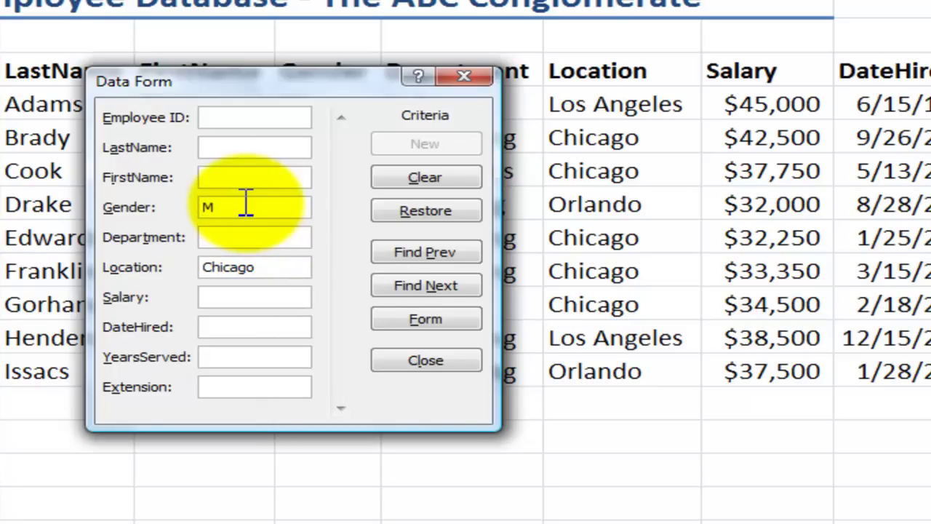
click(426, 328)
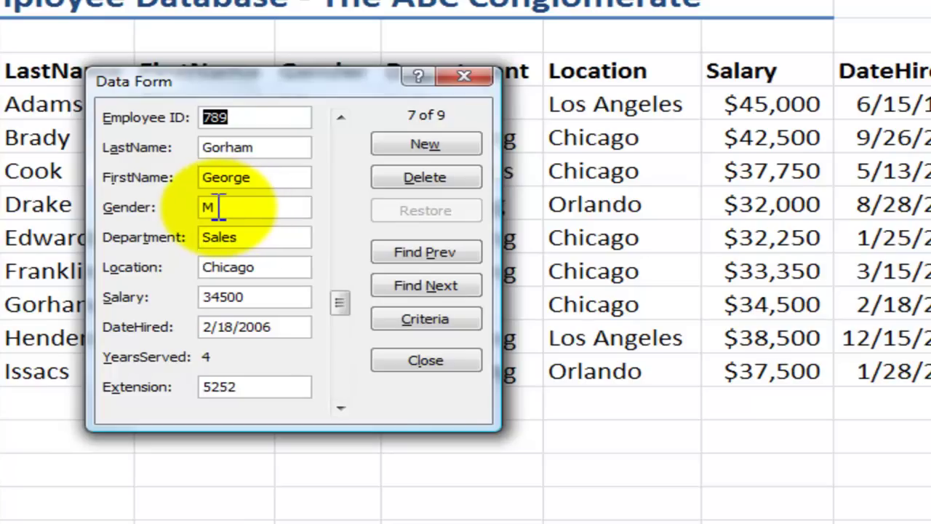
click(412, 286)
click(412, 286)
click(411, 287)
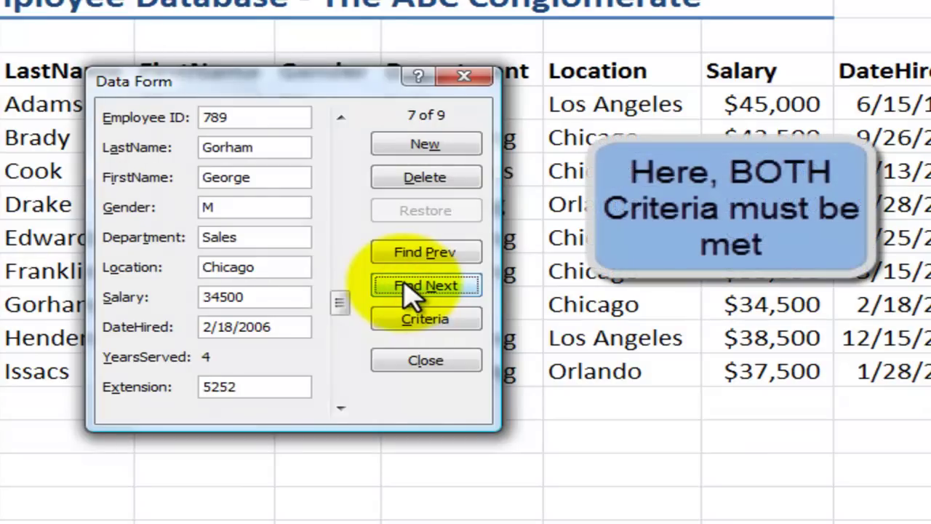
- Clear all the search criteria in the data form and close it
click(421, 317)
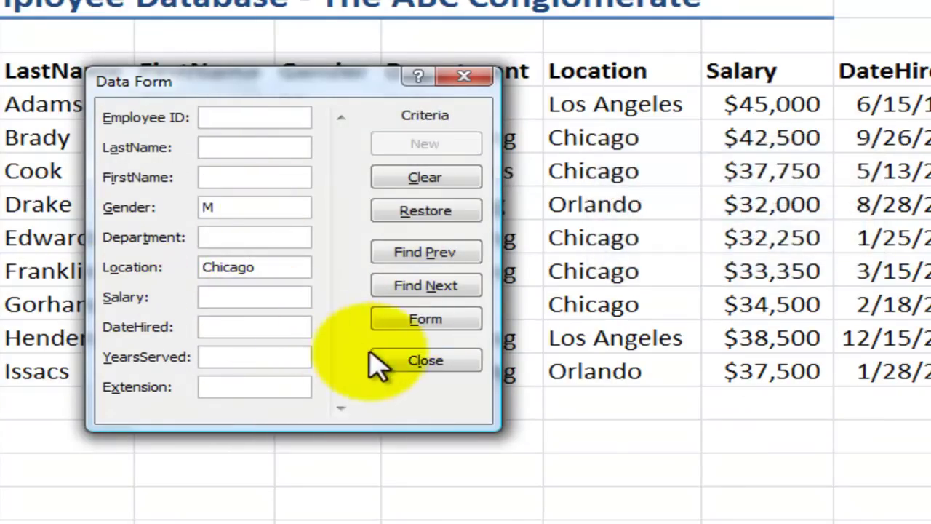
click(425, 178)
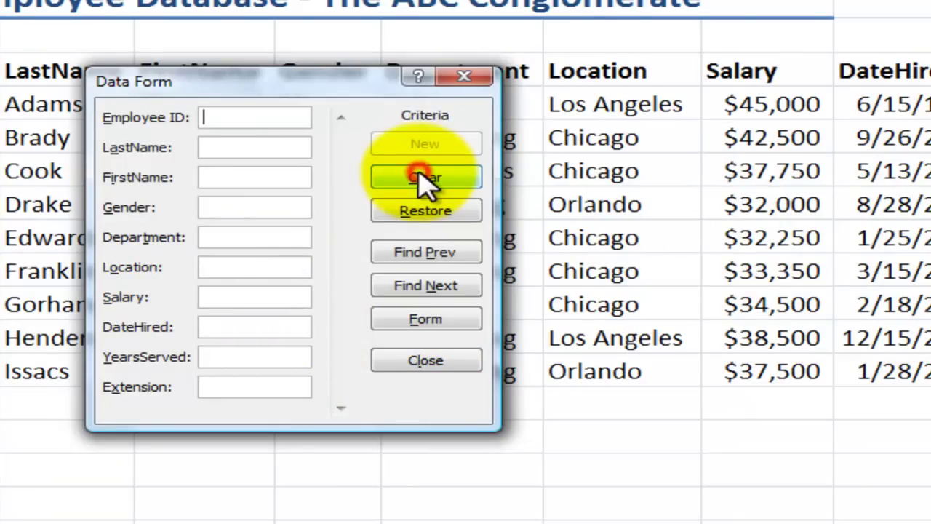
click(433, 358)
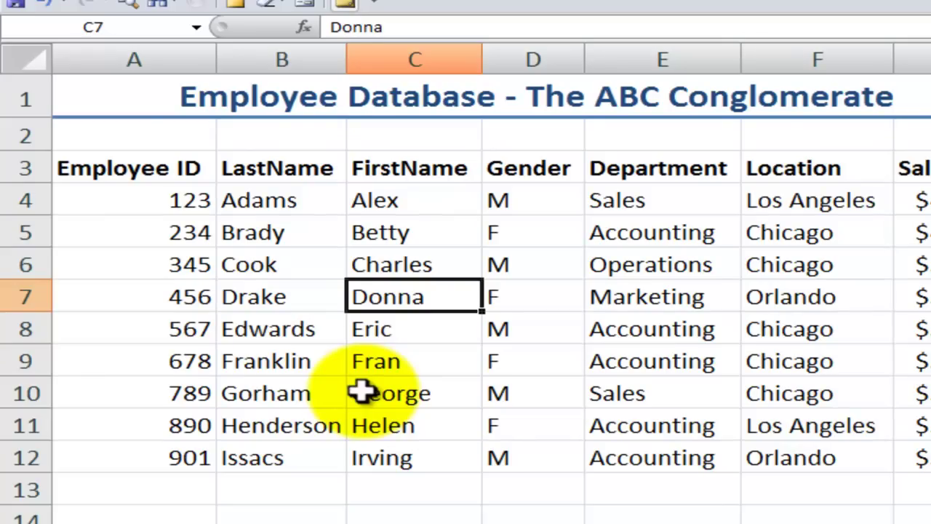
- Choose Sales from the Department list in cell E4 and Los Angeles from the Location list in cell F4
click(663, 296)
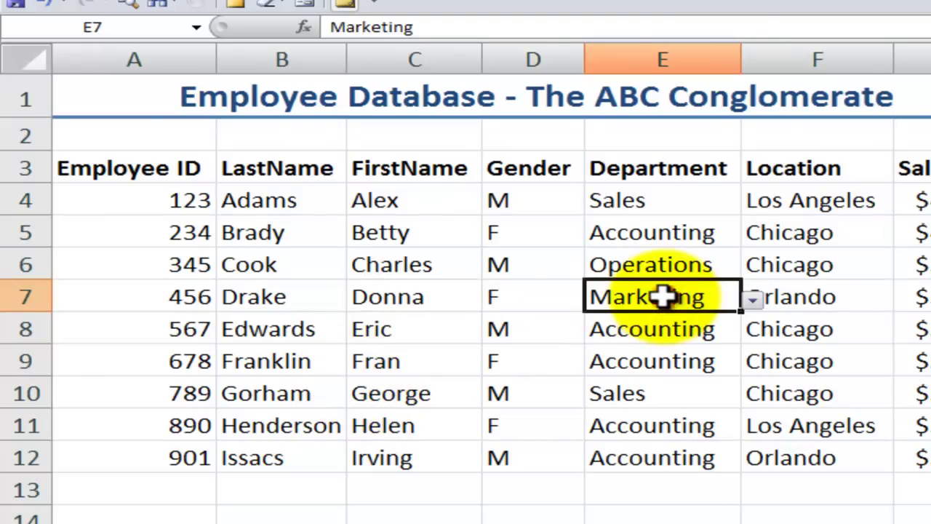
click(684, 200)
click(752, 203)
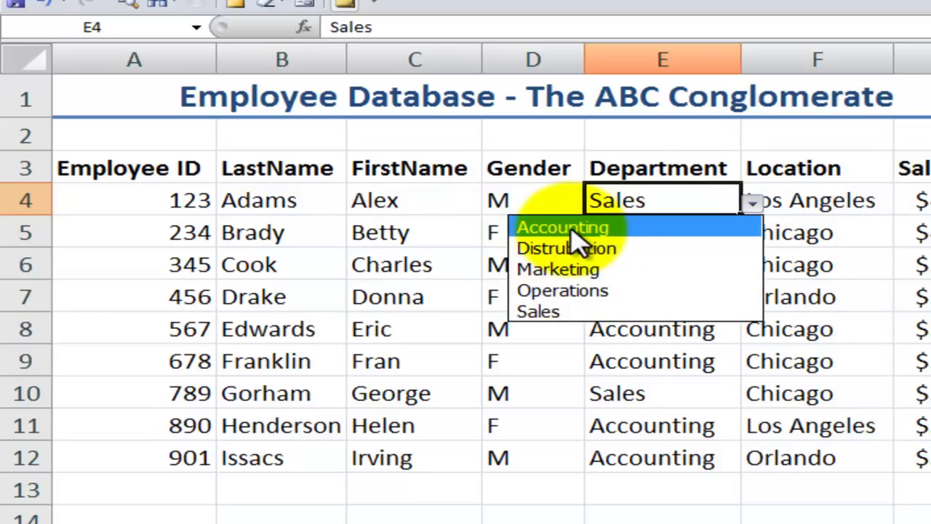
click(545, 313)
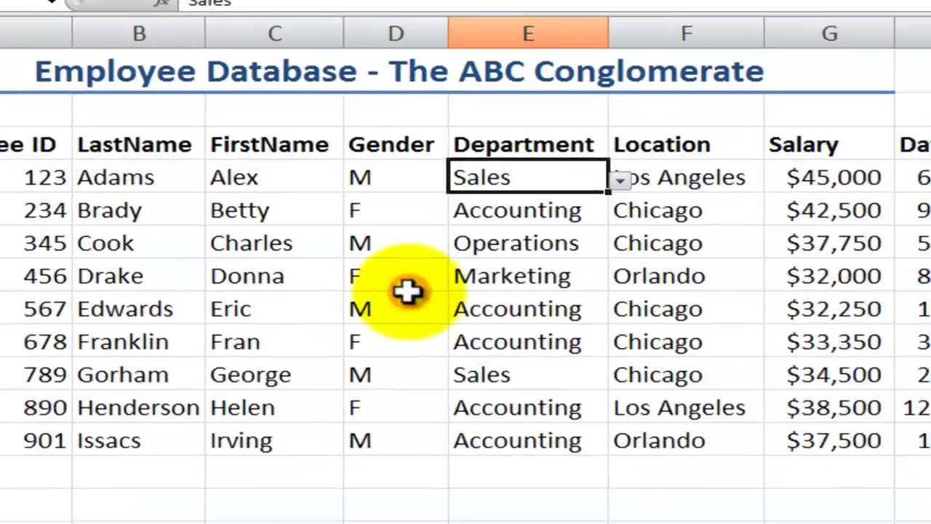
click(687, 182)
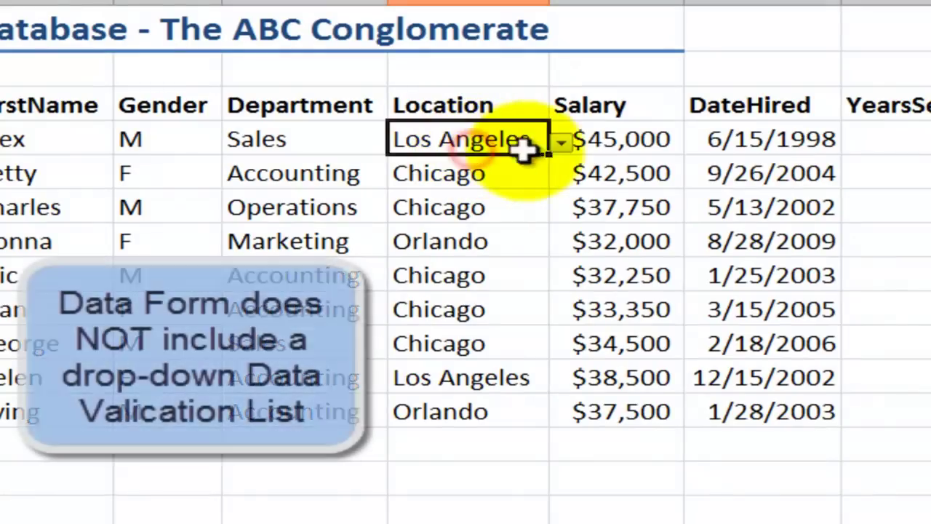
click(559, 143)
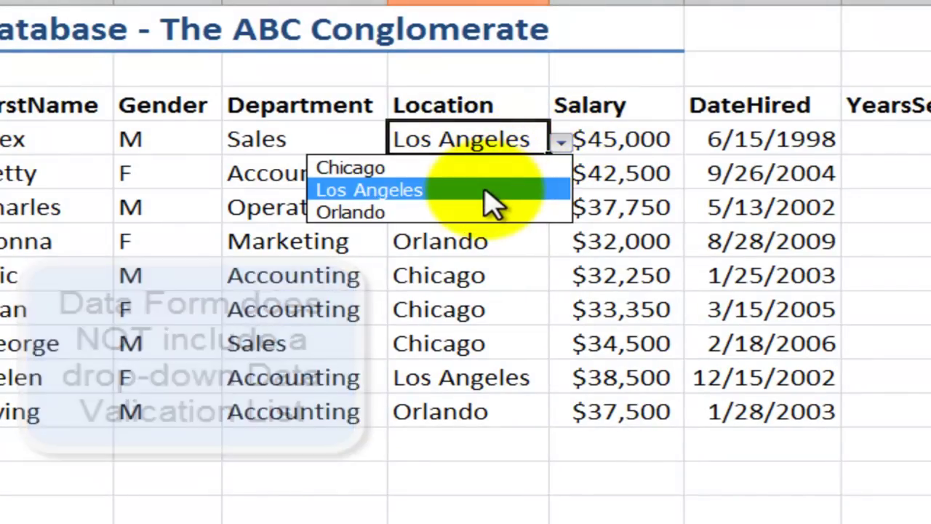
click(485, 191)
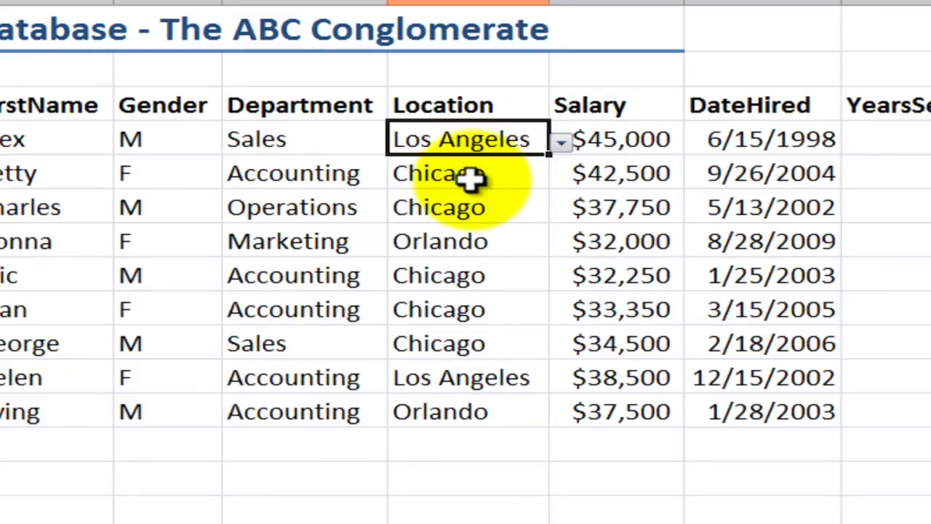
- Enter a salary of 37500 and the location Orlando in blank row 13 below the employee list
click(634, 447)
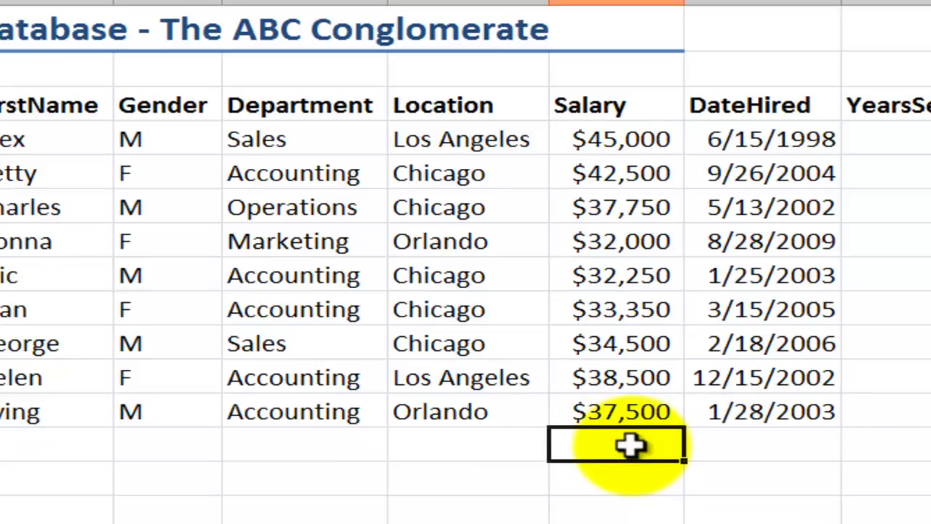
text(37500)
key(Tab)
key(shift+Tab)
key(shift+Tab)
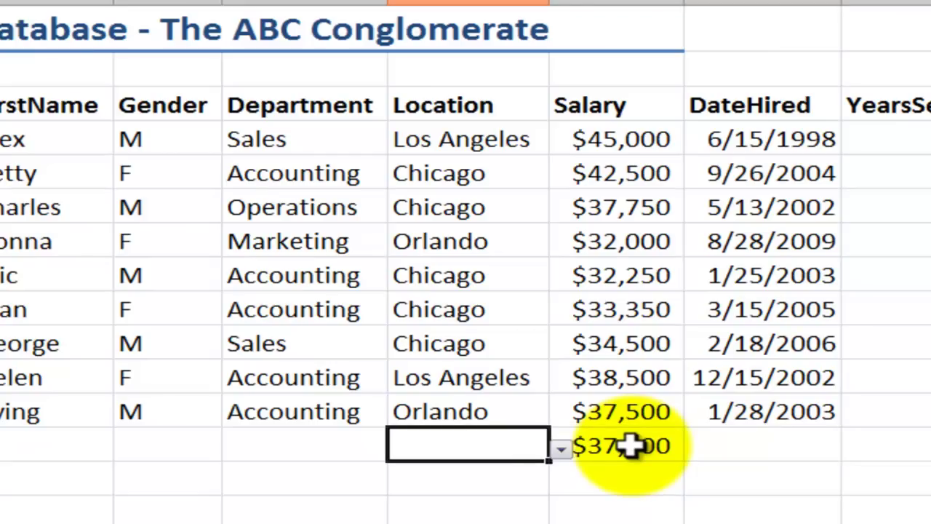
text(Orlando)
key(Tab)
key(shift+Tab)
- Clear the trial location and salary from row 13 and check the list of choices for the empty Location cell F13
key(Delete)
key(Tab)
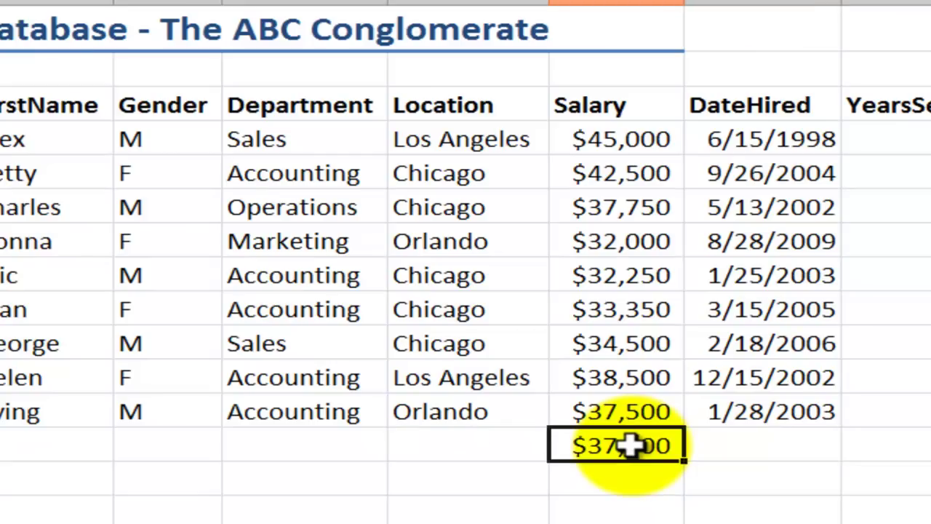
key(Delete)
key(shift+Tab)
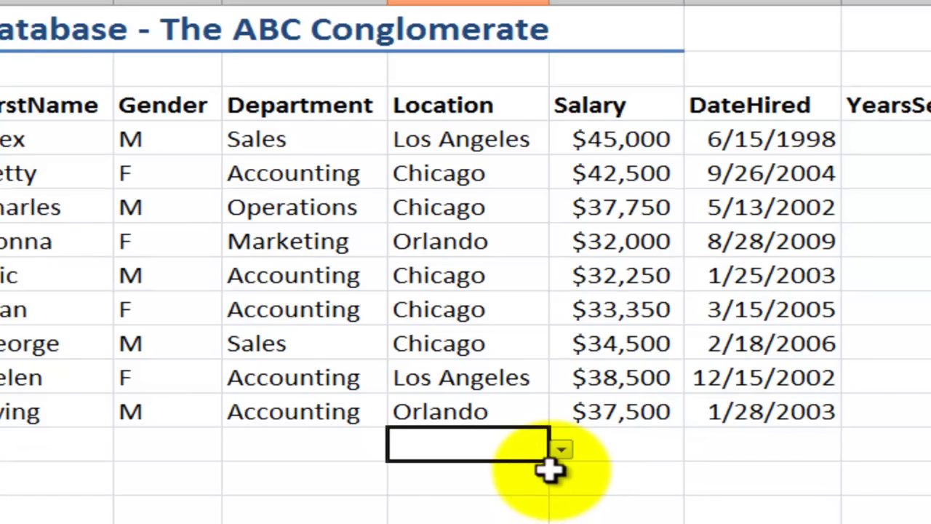
click(560, 450)
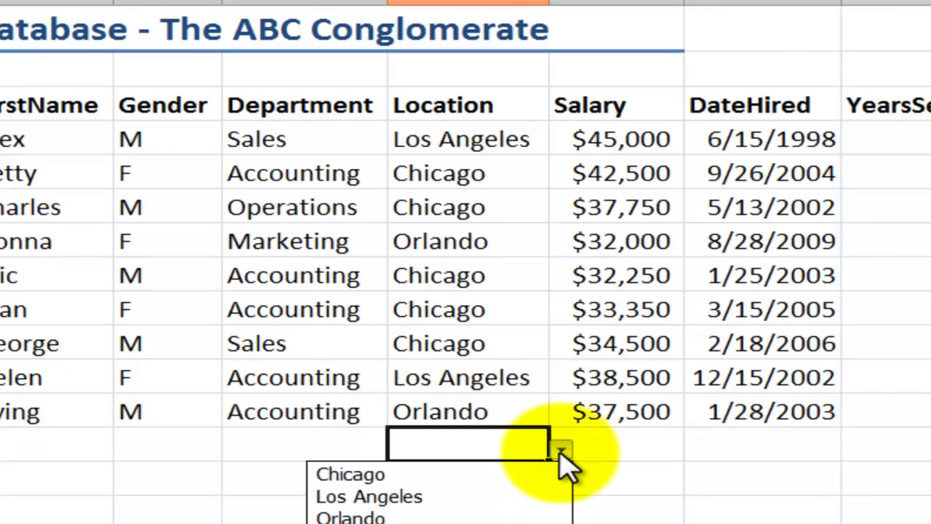
click(564, 459)
- Open the data form from cell C8 inside the employee list and start a new record
click(49, 264)
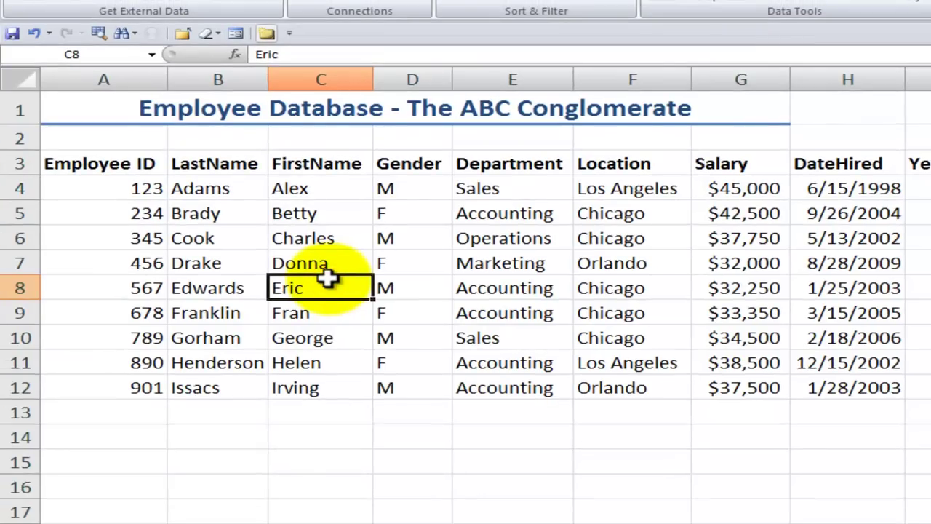
click(235, 33)
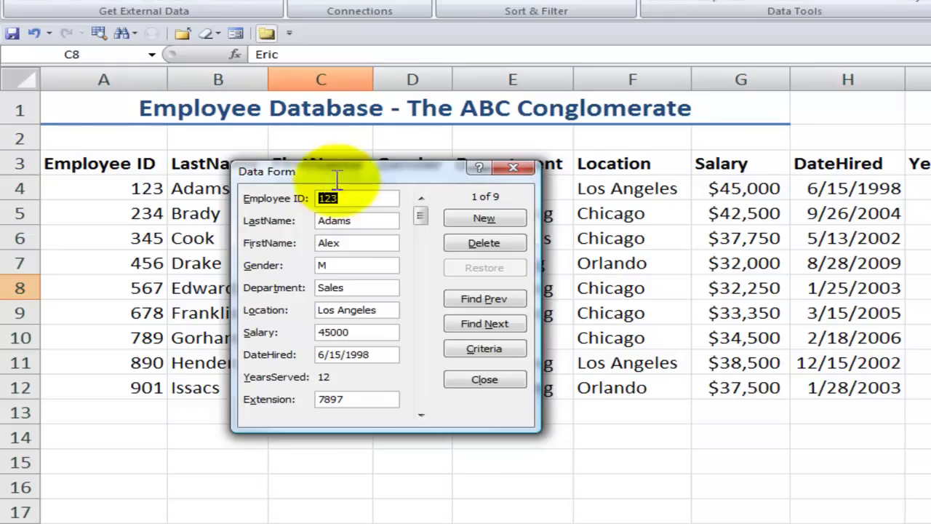
click(488, 218)
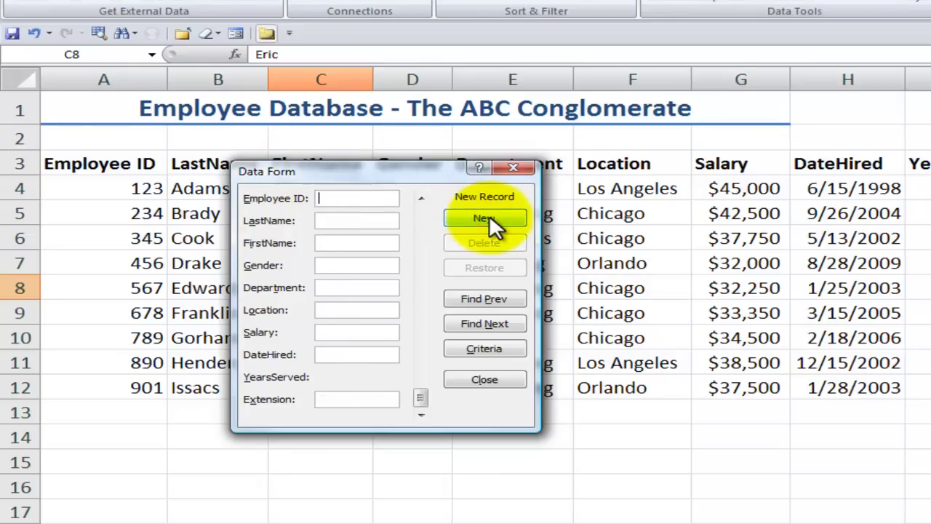
- Fill in the new record's employee ID, last name and first name, and set Gender to M
click(331, 198)
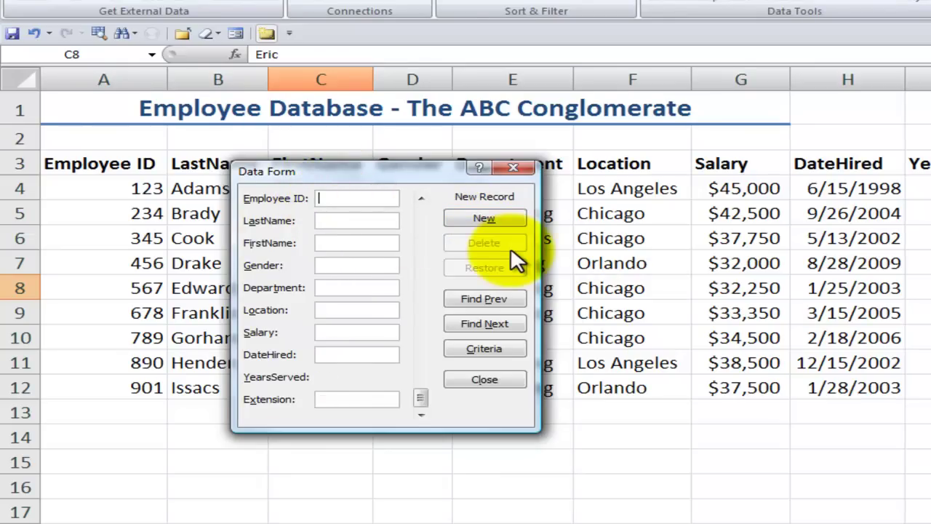
text(321)
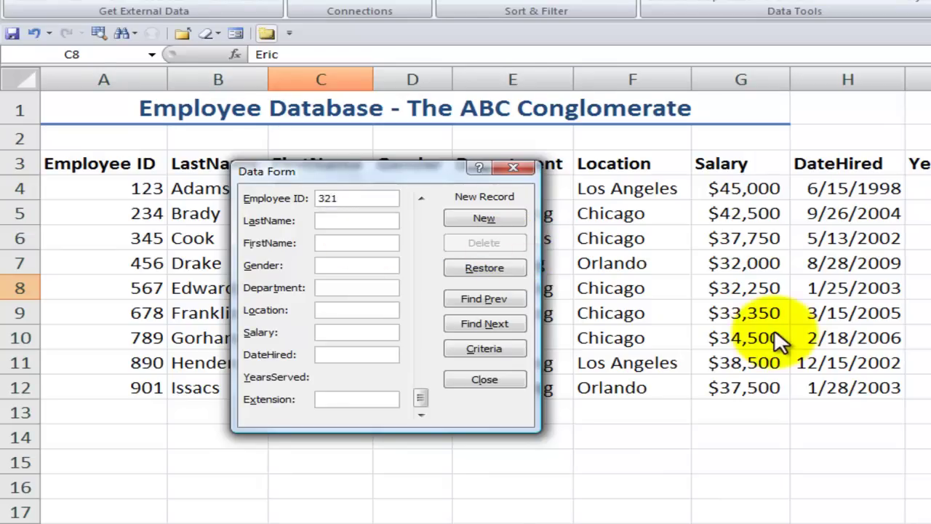
text(Johnson)
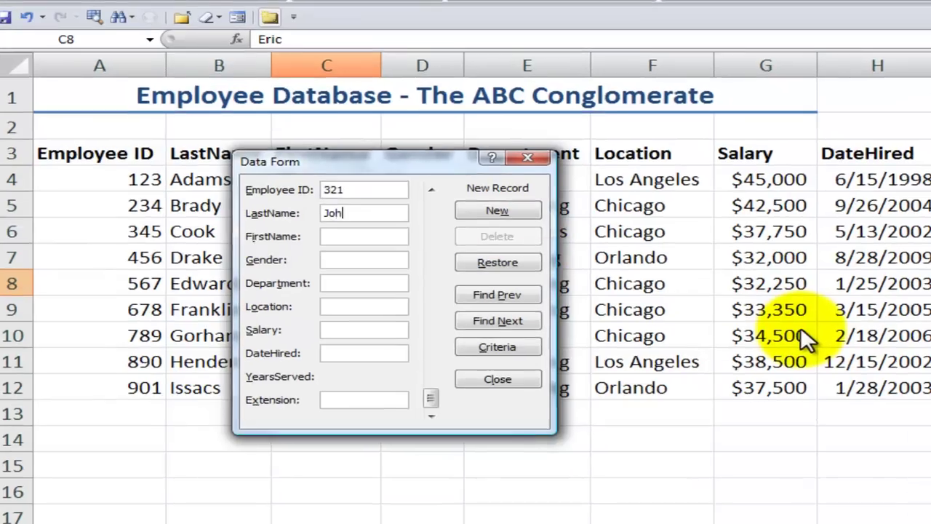
key(Tab)
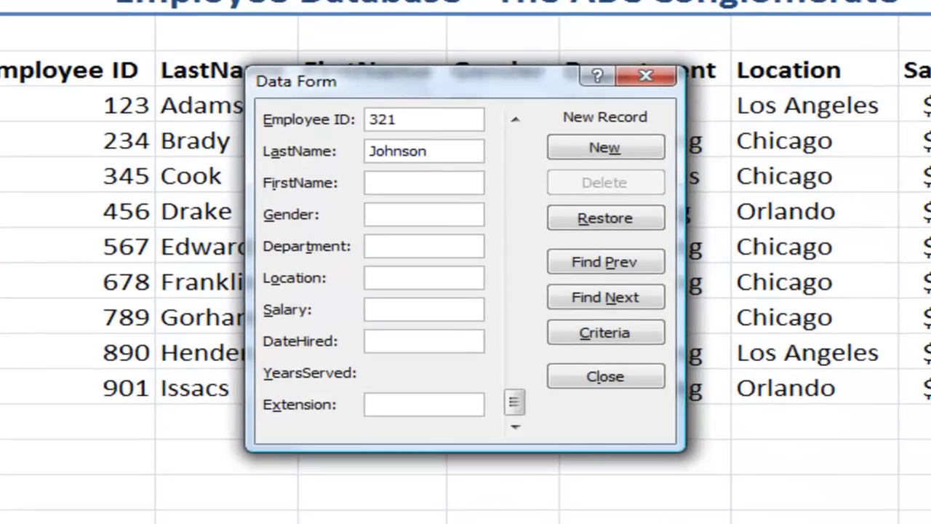
text(John)
key(Tab)
text(M)
- Go back through the new record's fields to Employee ID and forward again to Department
key(shift+Tab)
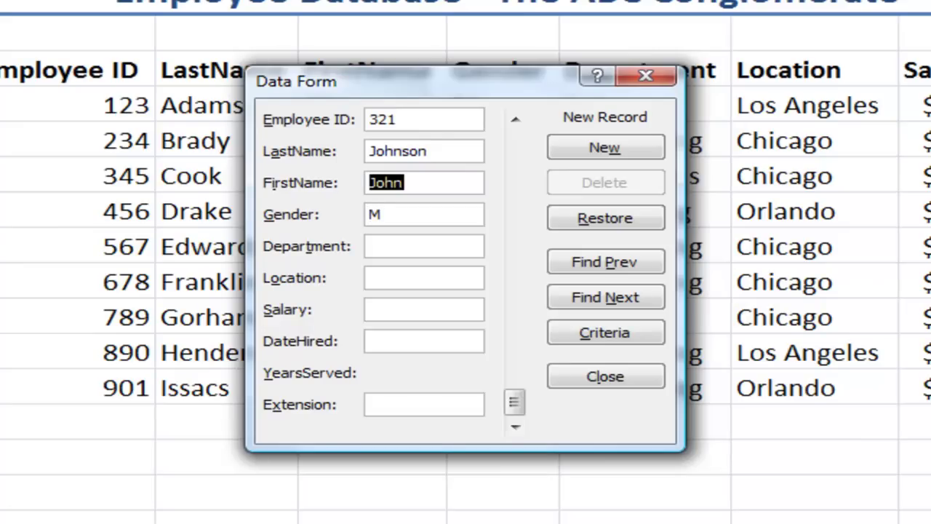
key(shift+Tab)
key(shift+Tab)
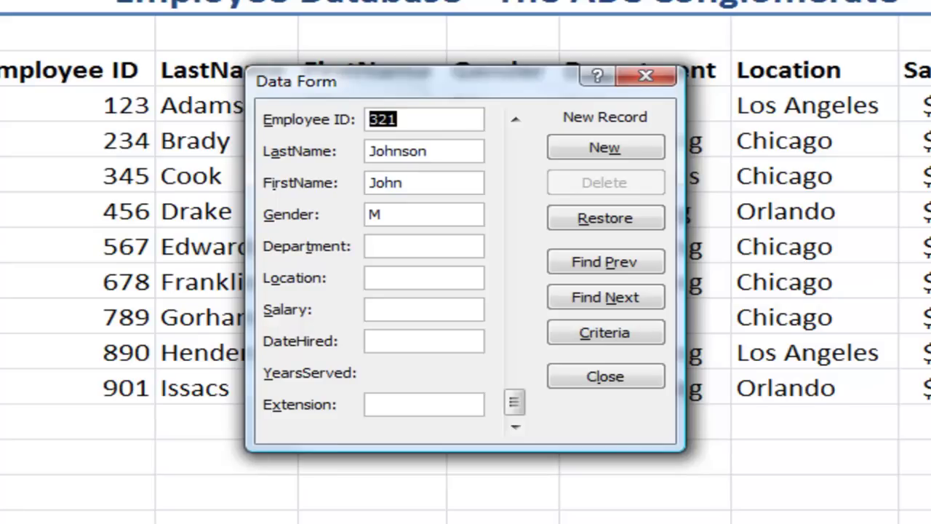
key(Tab)
key(Tab)
key(Tab)
key(Tab)
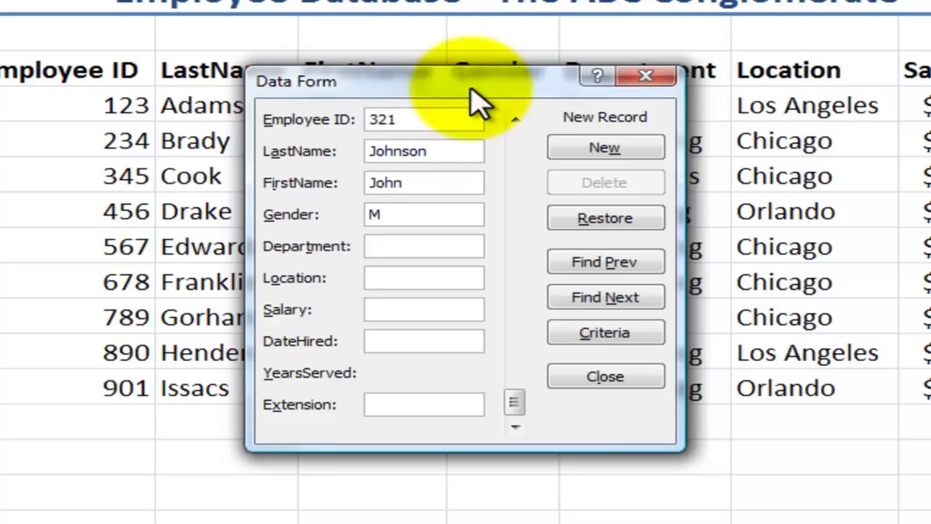
- Add the new record to the employee list with Accounting as its Department and close the data form
drag(470, 87, 322, 80)
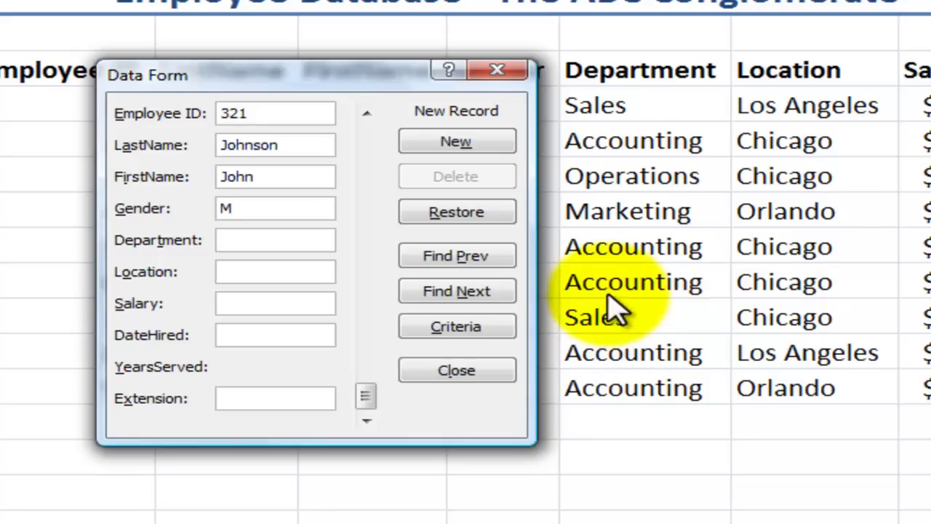
click(245, 243)
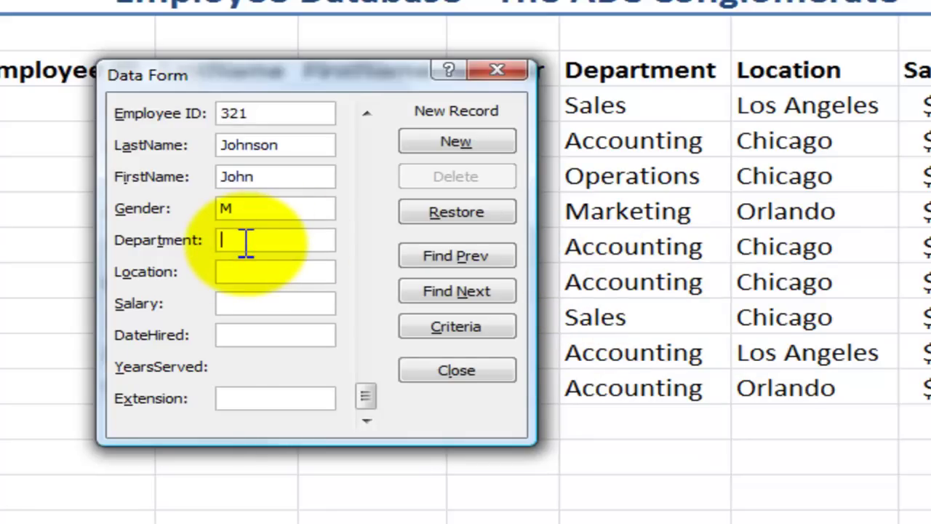
text(Accounting)
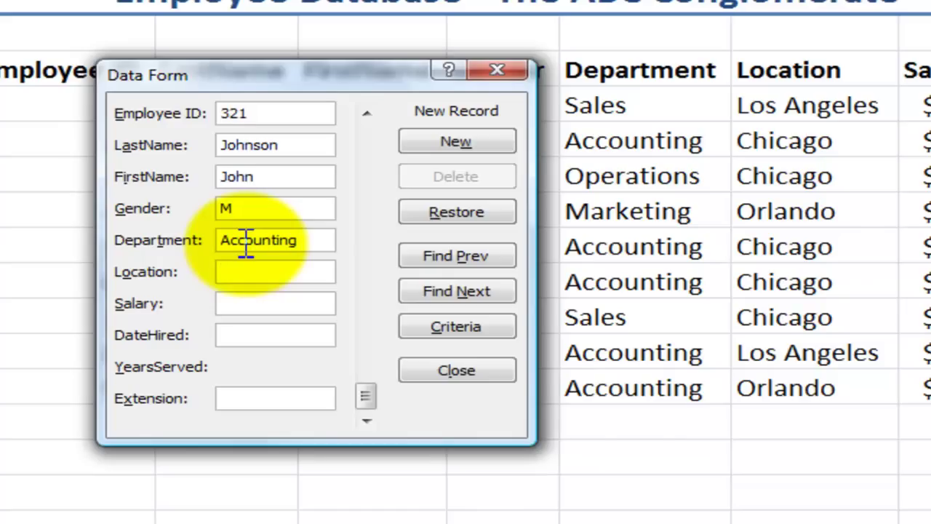
key(Return)
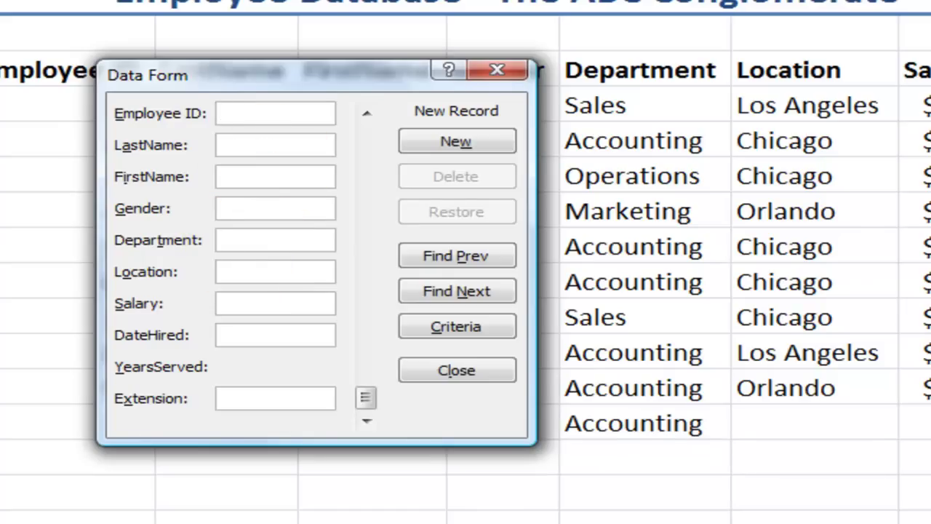
drag(320, 80, 813, 466)
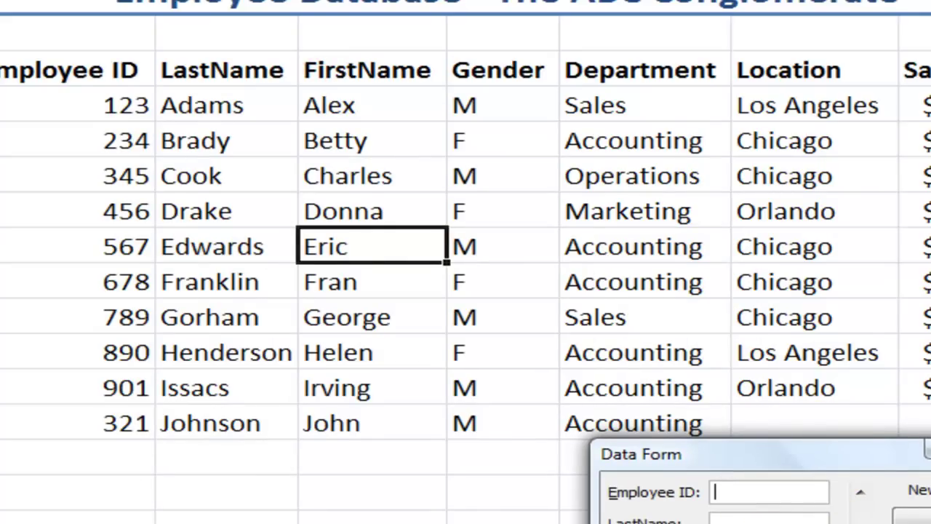
key(Escape)
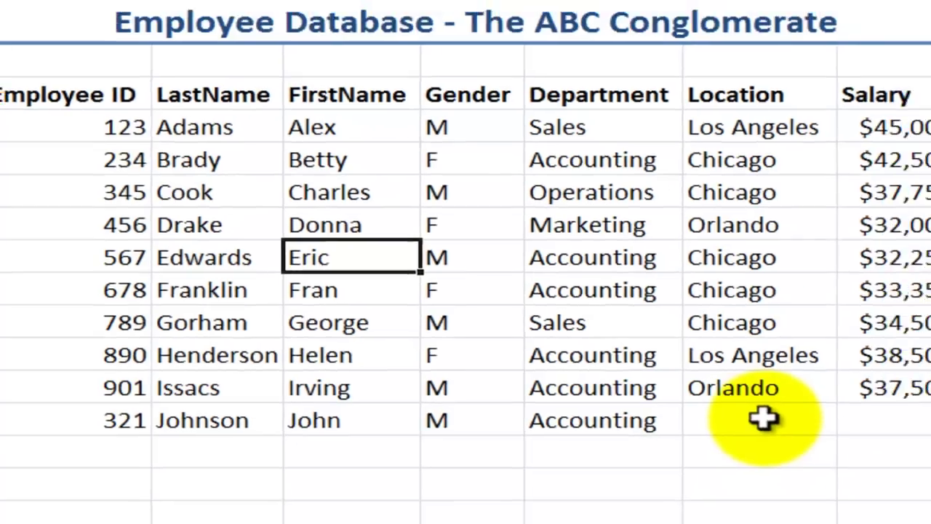
- Fill the new record's Location and Salary in row 13 with the entries from the cells above, Orlando and 37500
click(818, 421)
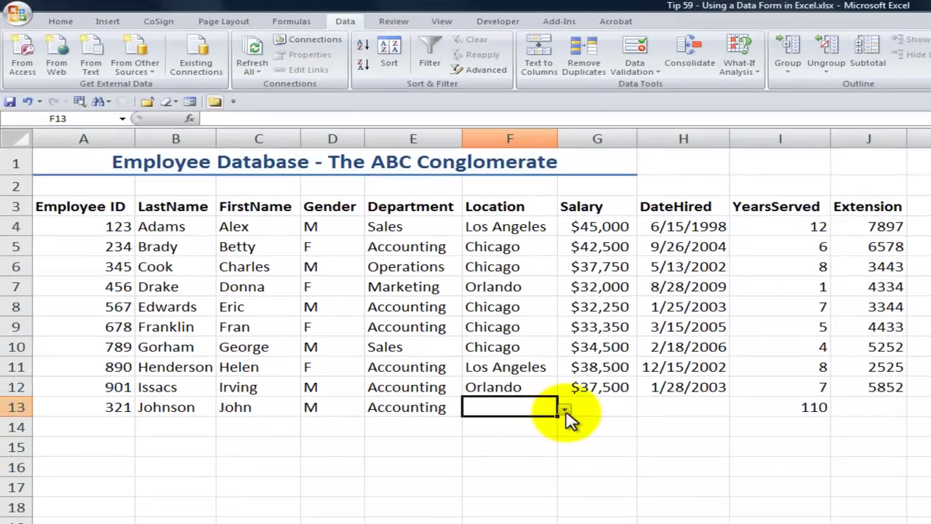
click(565, 411)
click(566, 412)
key(ctrl+apostrophe)
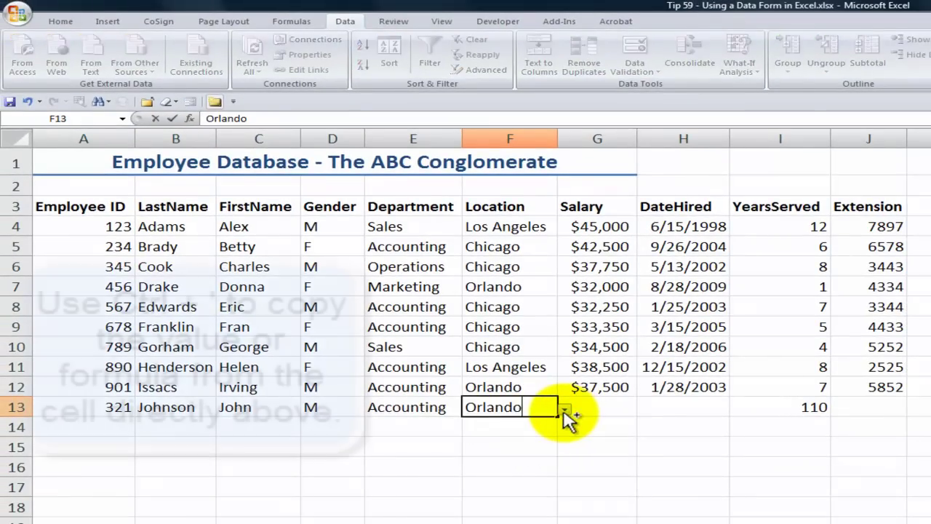
key(Tab)
key(ctrl+apostrophe)
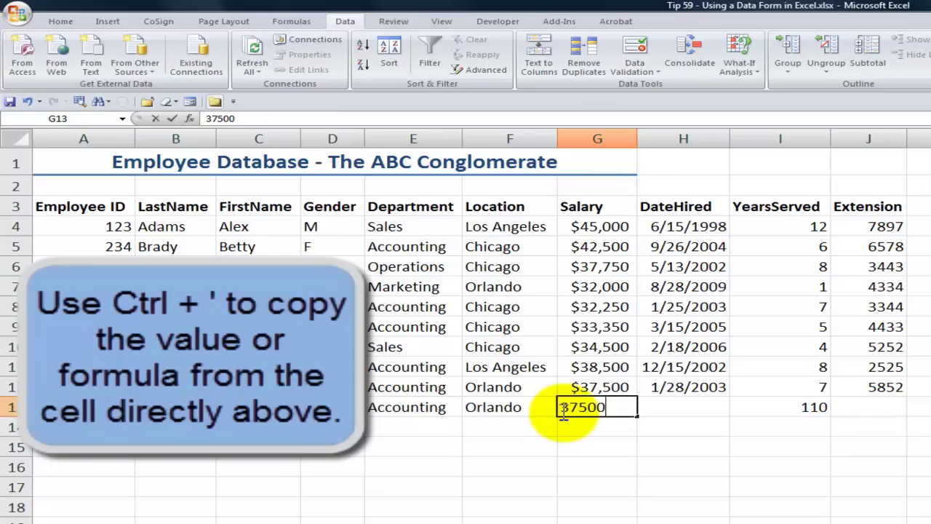
key(Tab)
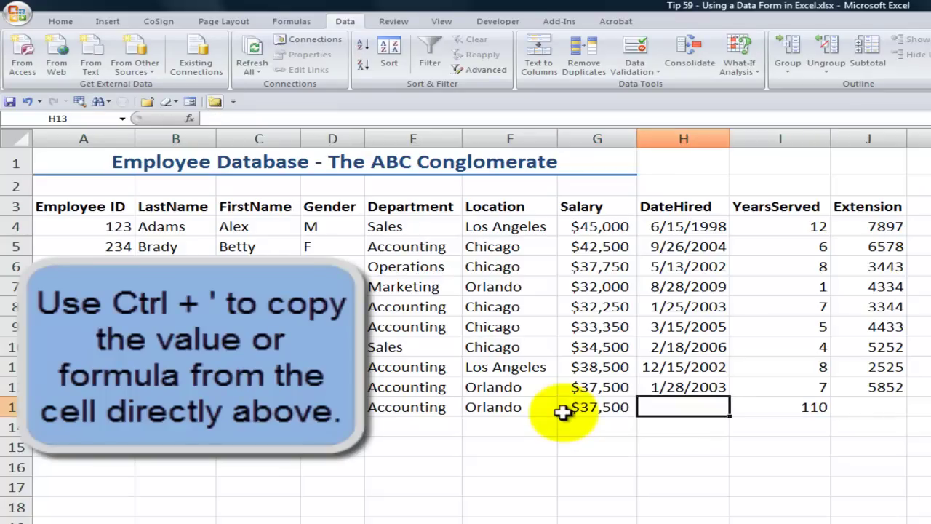
- Inspect the YearsServed formula in cell I13 and leave it without editing
click(781, 409)
double_click(782, 409)
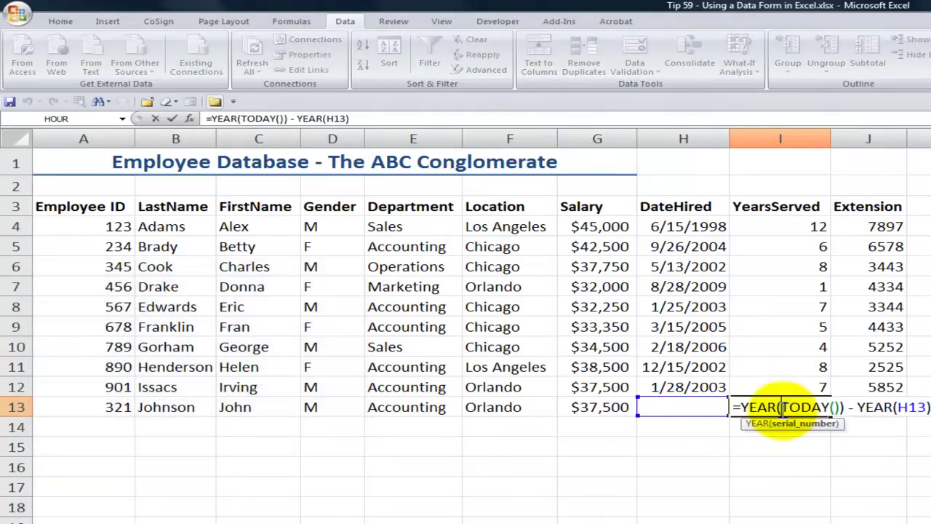
key(Escape)
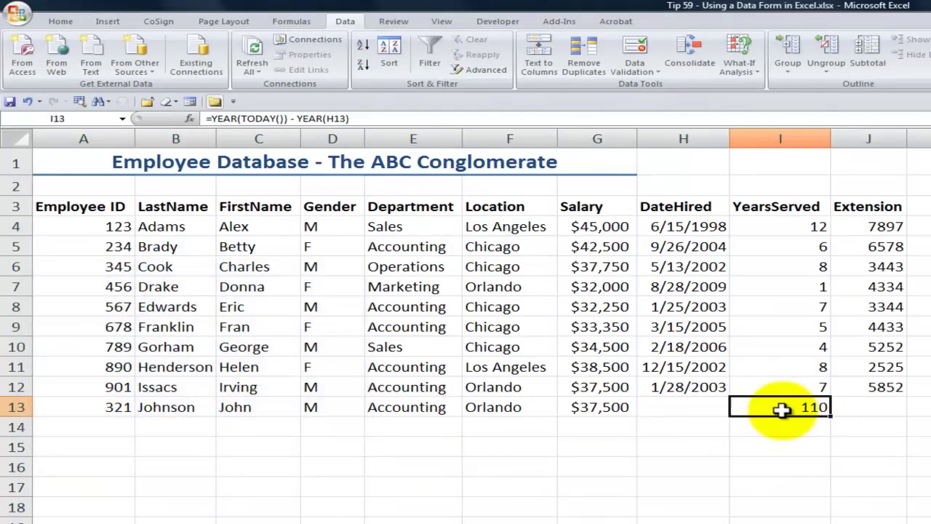
- Enter the DateHired value 37649 for the new record in row 13 and fill in the employee's extension
click(672, 406)
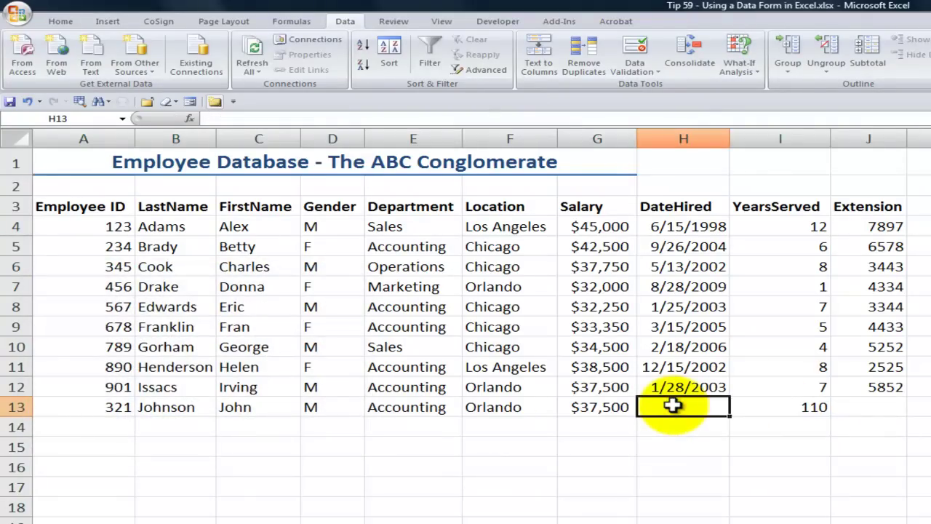
text(37649)
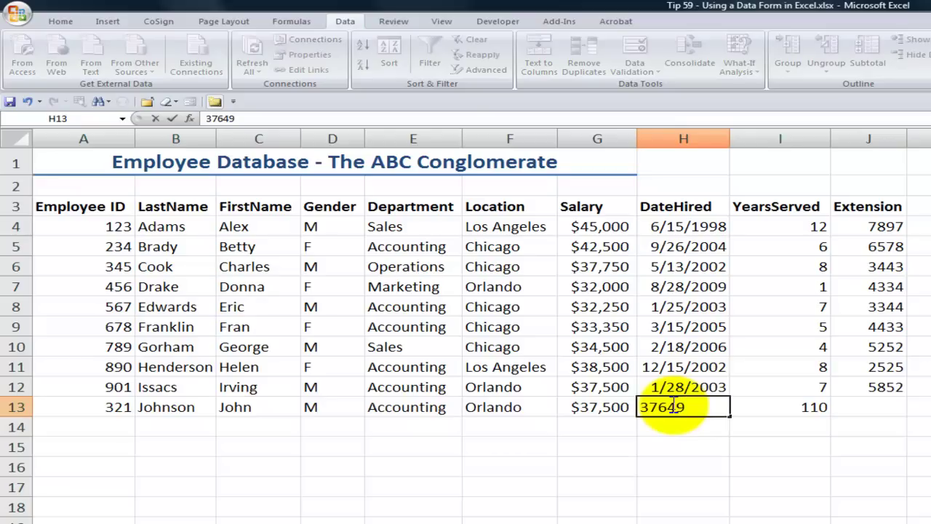
key(Tab)
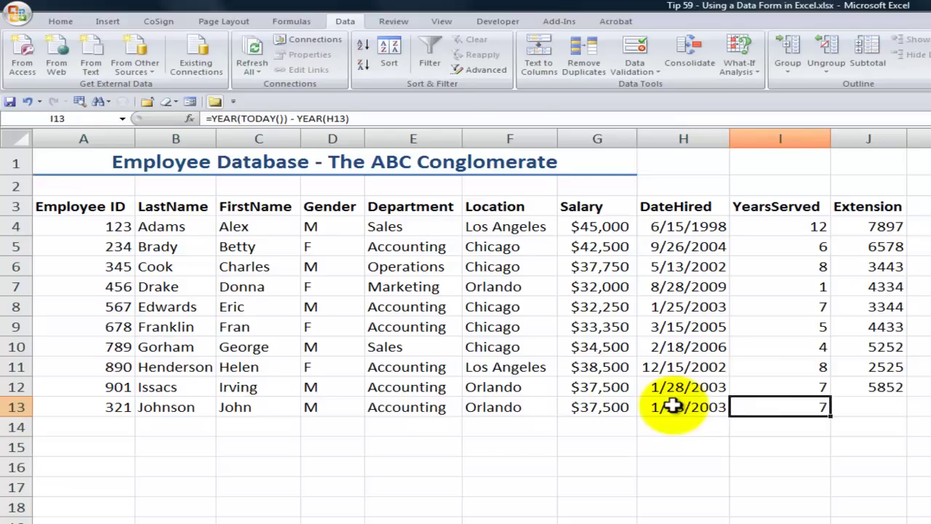
key(Tab)
text(7878)
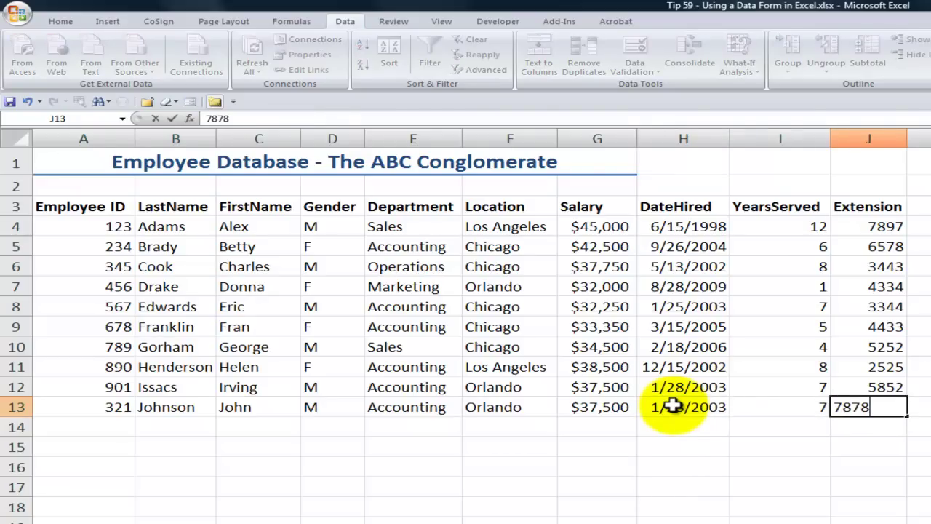
key(Tab)
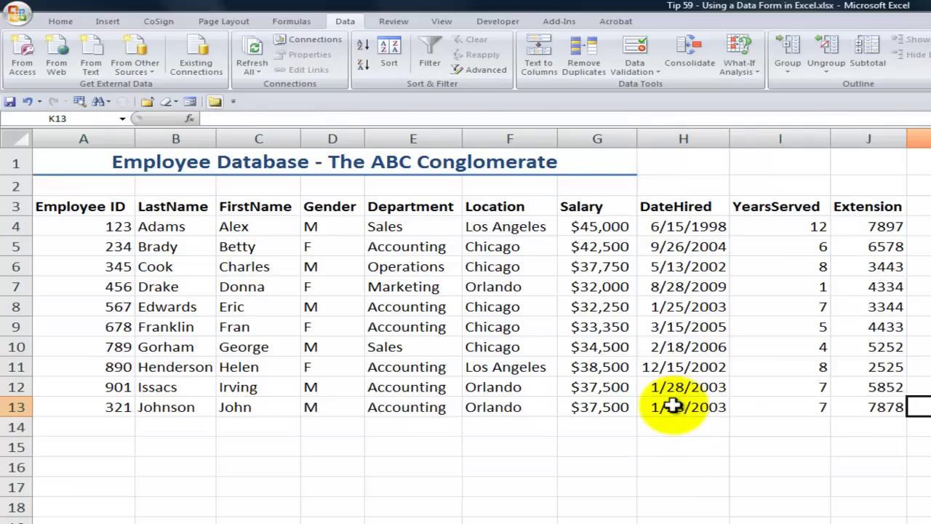
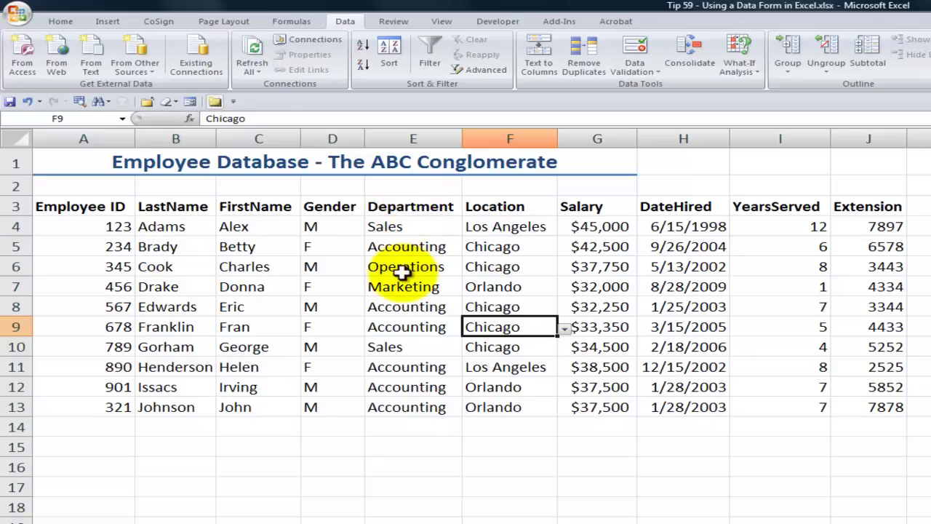
- Turn on filtering for the employee list and filter the Gender column to show only M
click(400, 267)
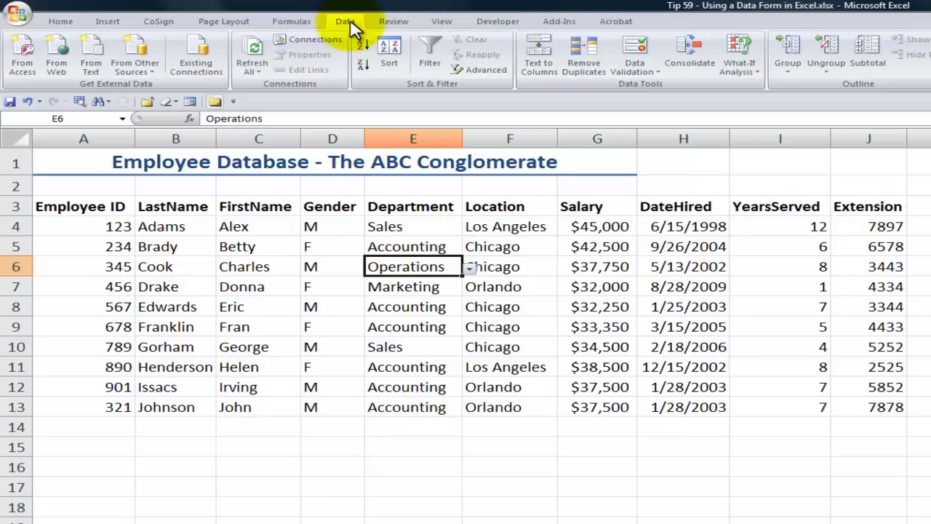
click(428, 51)
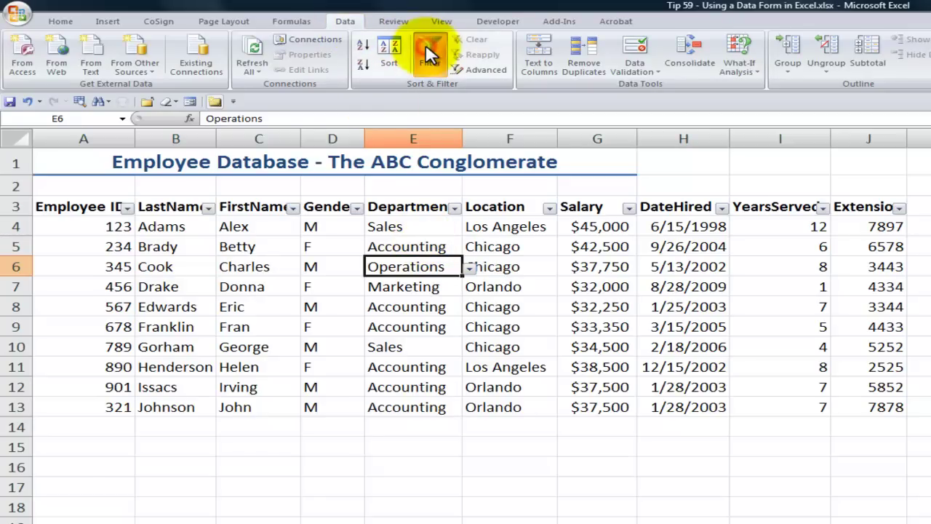
click(358, 208)
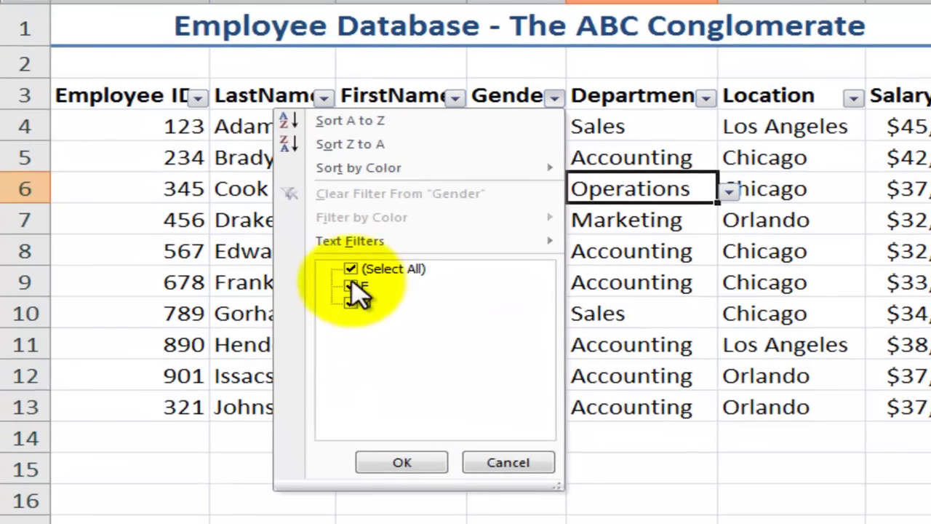
click(351, 269)
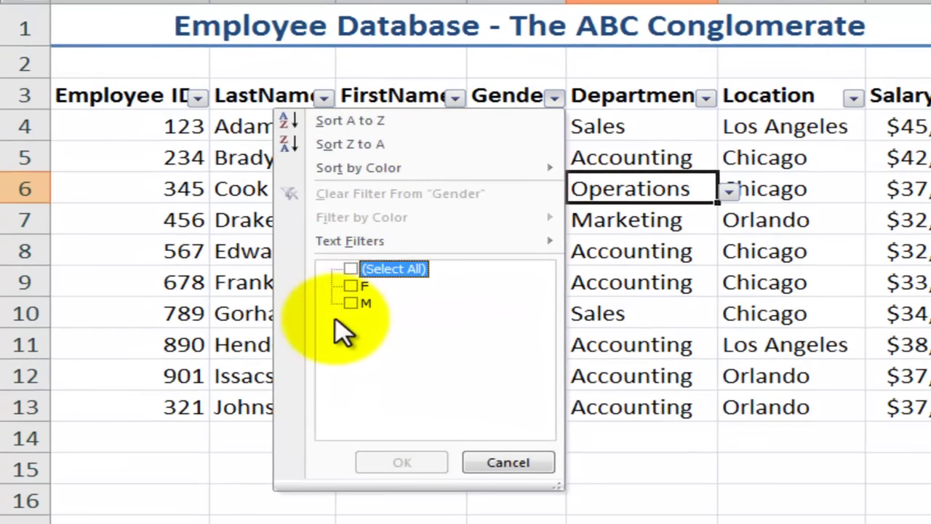
click(351, 303)
click(371, 464)
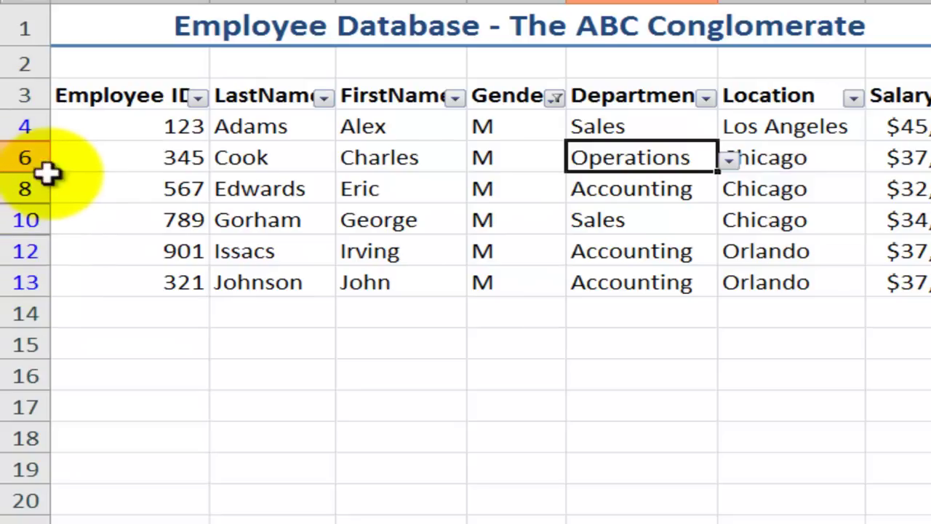
- Reselect all values in the Gender filter to show every employee record again
click(555, 96)
click(352, 269)
click(396, 461)
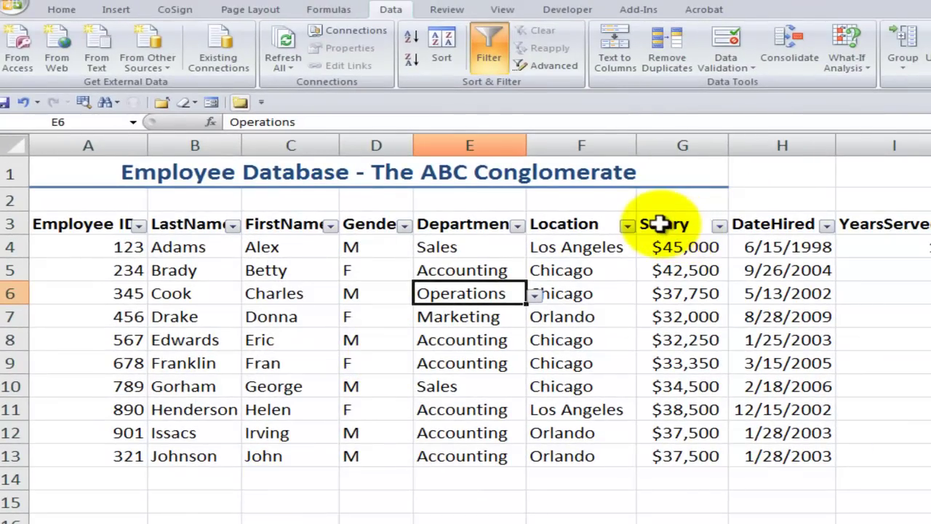
- Examine the DateHired date filters and the comparison options of its custom filter, and cancel without filtering
click(827, 226)
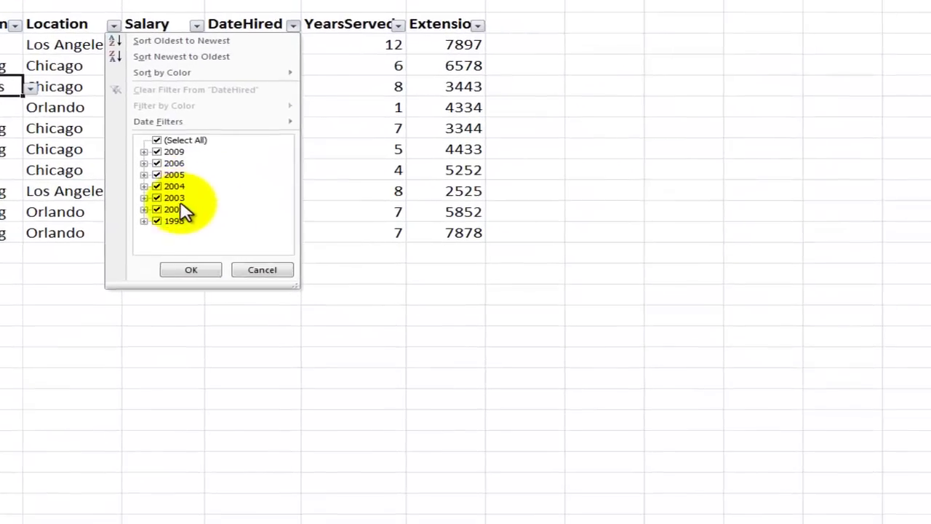
mouse_move(174, 122)
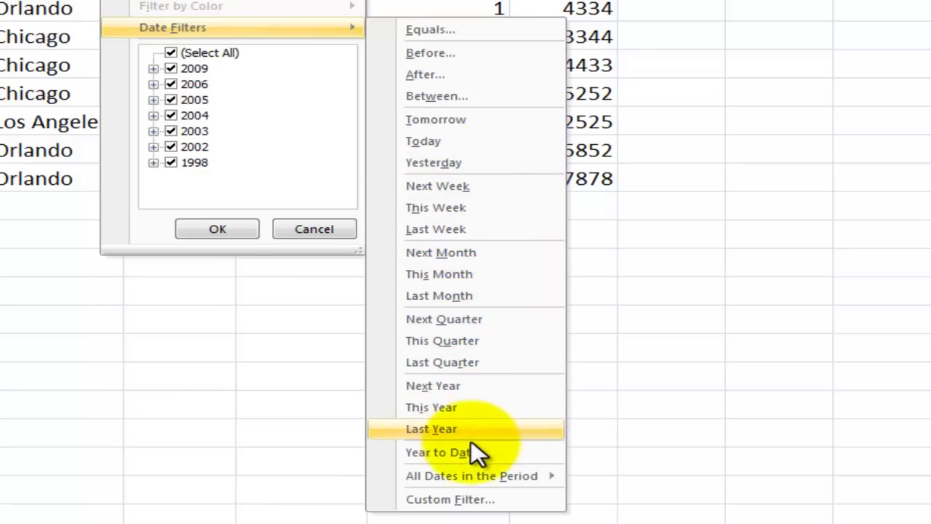
click(466, 499)
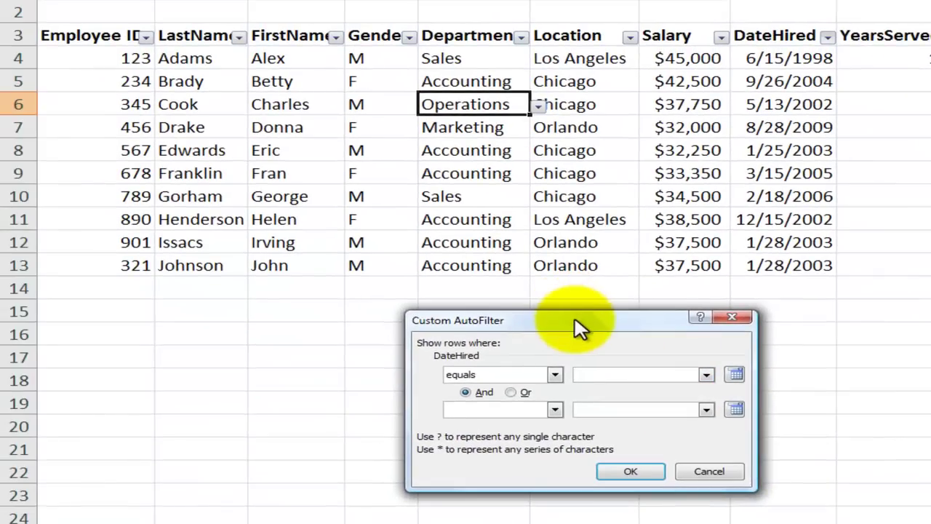
drag(575, 327, 239, 24)
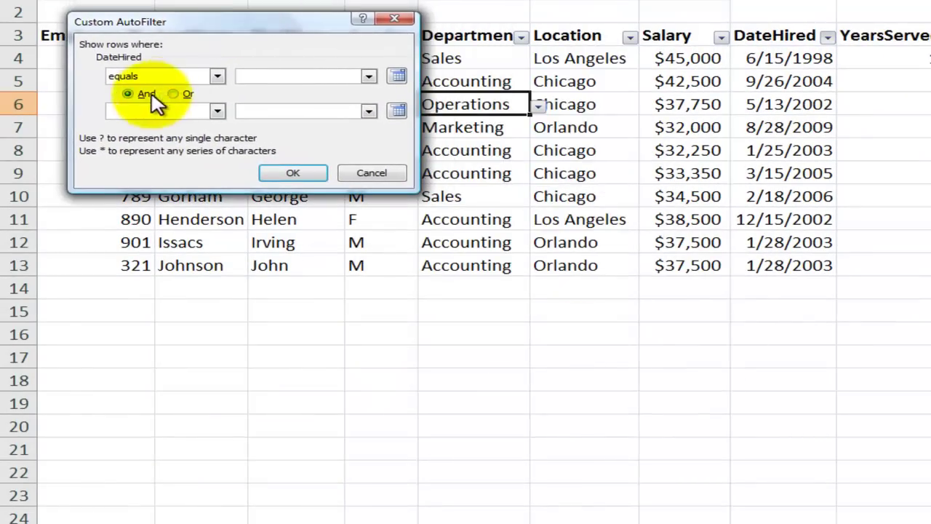
click(218, 76)
click(262, 53)
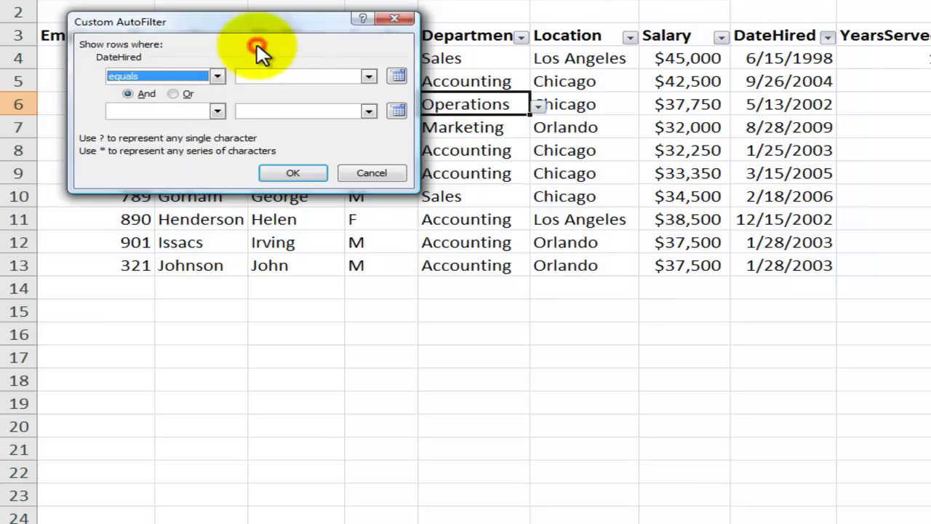
click(373, 173)
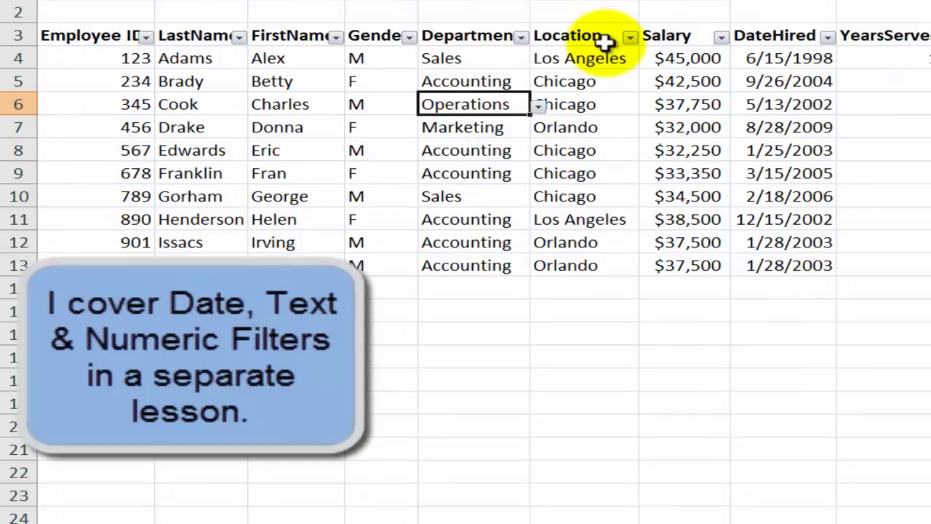
- Review the DateHired date filter choices once more, cancel them, and turn off filtering for the employee list
click(829, 36)
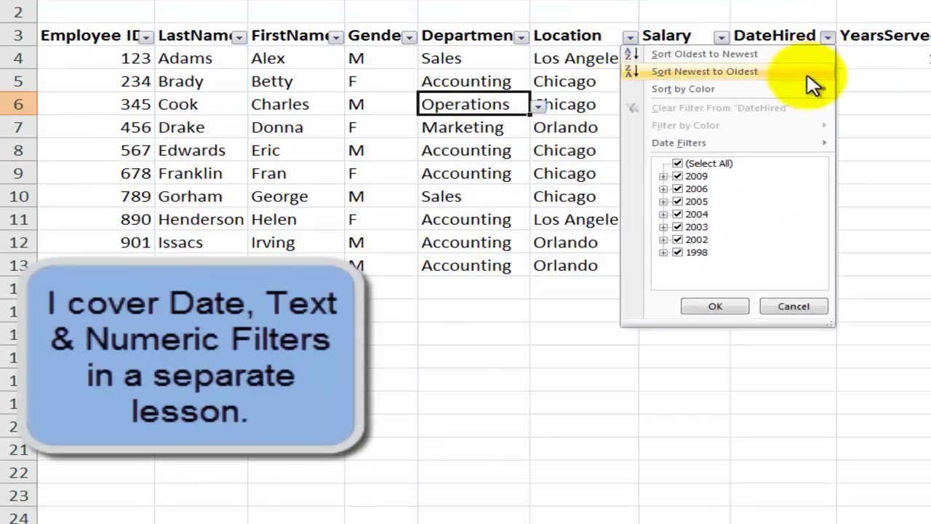
mouse_move(763, 152)
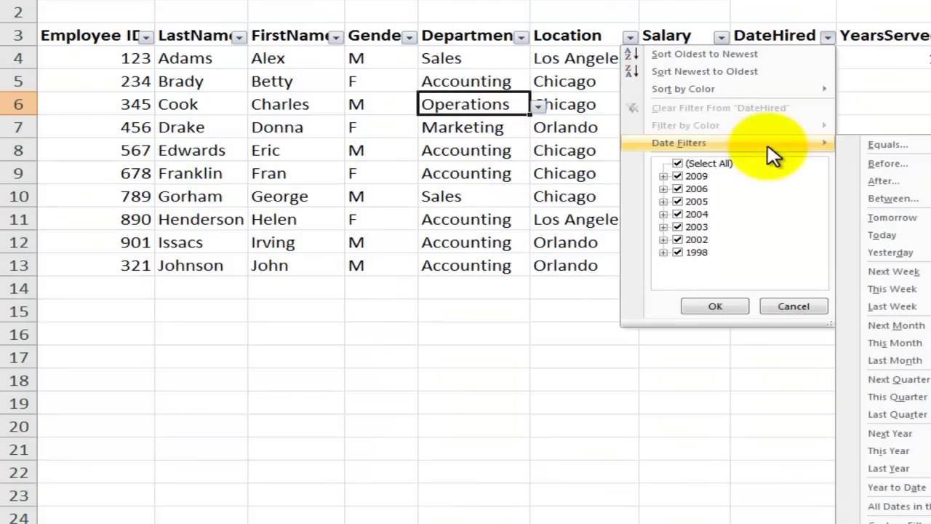
click(793, 307)
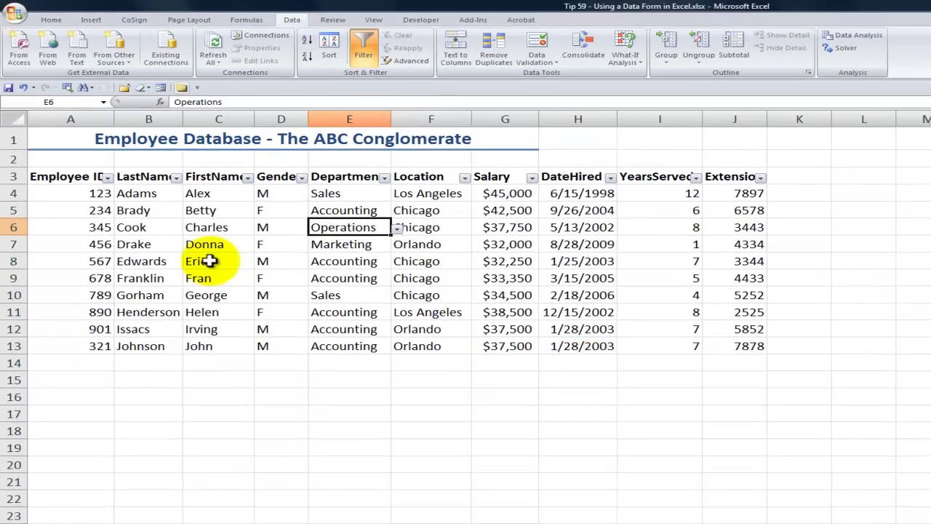
click(364, 52)
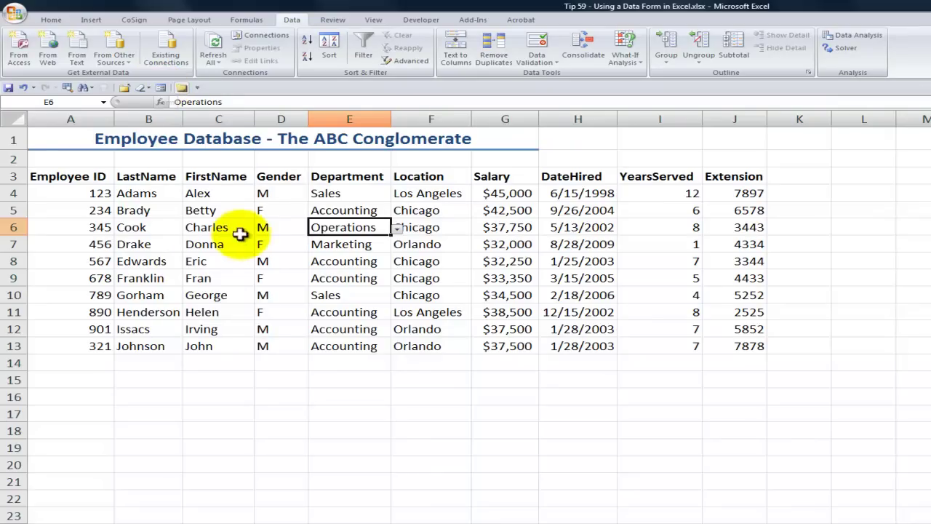
- Open the data form from cell C6 to view the first employee record, and close the form
click(219, 228)
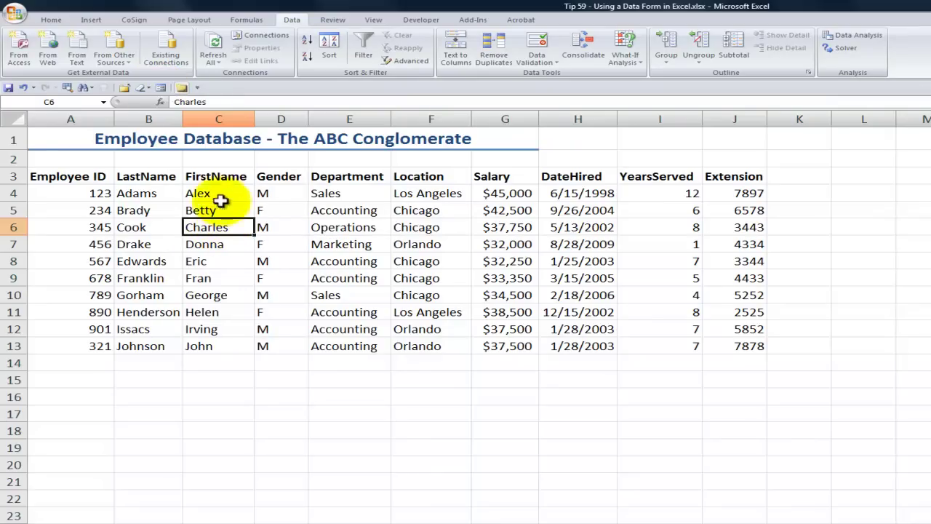
click(161, 89)
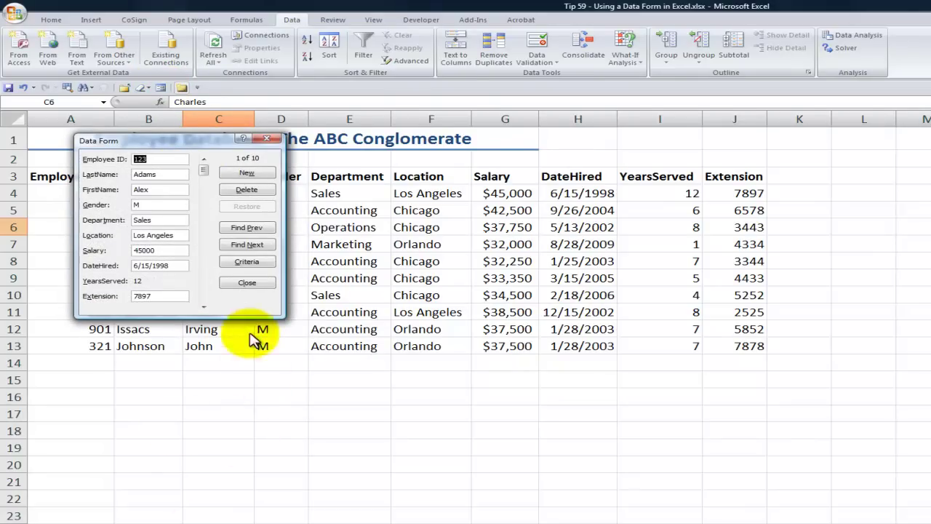
click(246, 282)
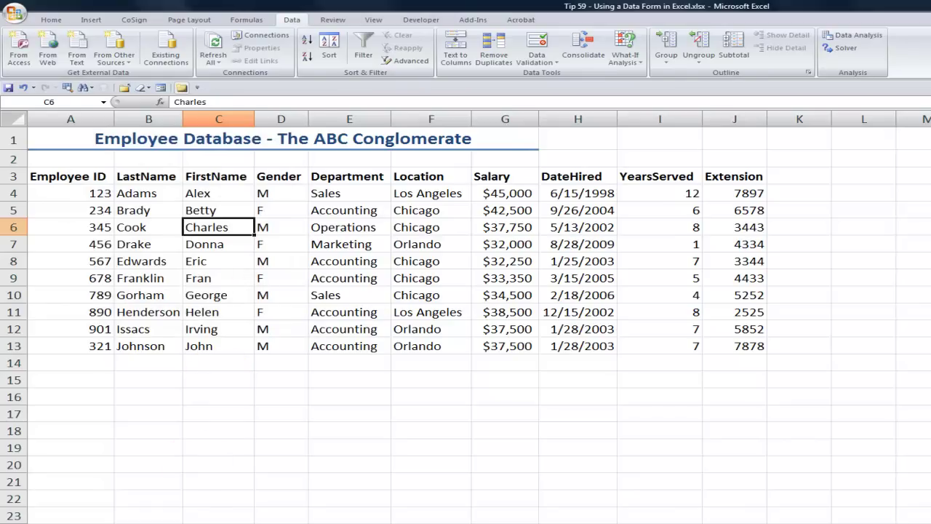